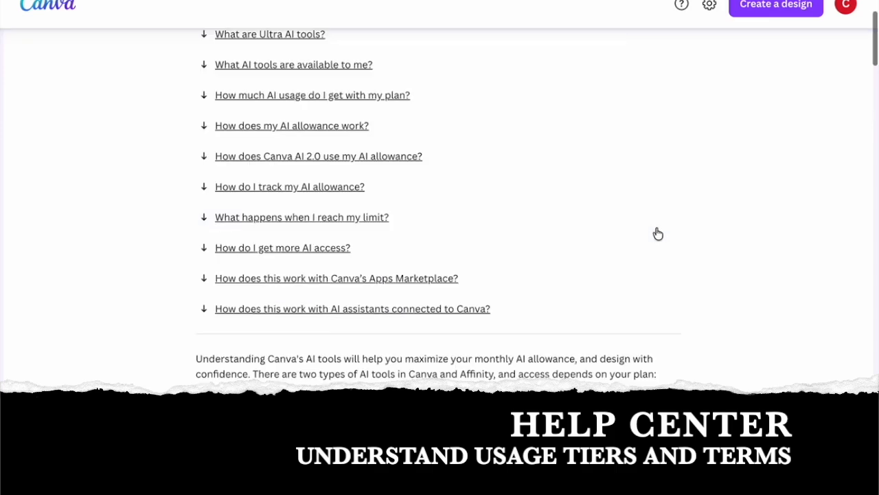
Step: Read the help article's sections on AI tool tiers, allowance resets, monthly usage by plan and how Canva AI 2.0 uses the allowance
{"action": "scroll", "coordinate": [656, 231], "scroll_direction": "down", "scroll_amount": 6}
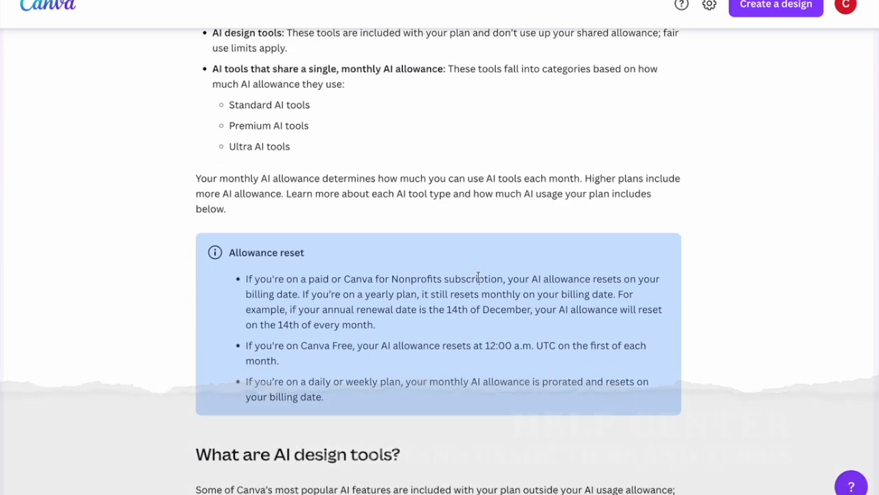
{"action": "scroll", "coordinate": [364, 405], "scroll_direction": "down", "scroll_amount": 5}
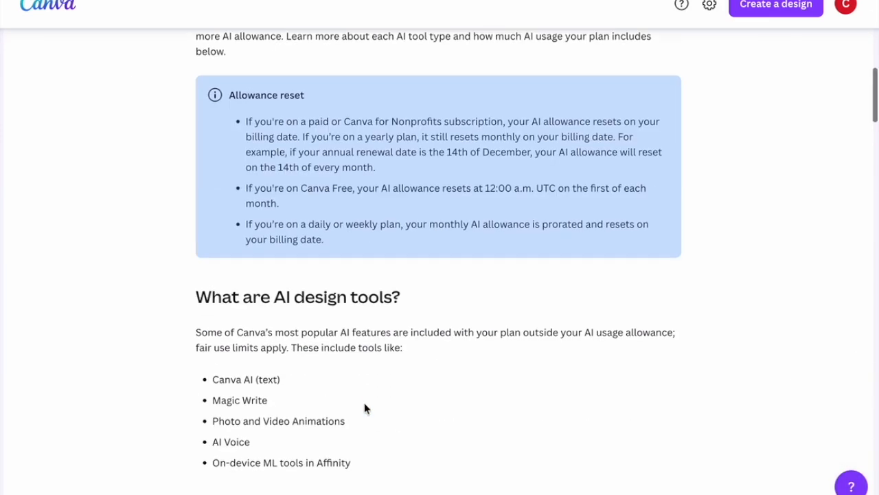
{"action": "scroll", "coordinate": [546, 375], "scroll_direction": "down", "scroll_amount": 3}
{"action": "scroll", "coordinate": [546, 374], "scroll_direction": "down", "scroll_amount": 6}
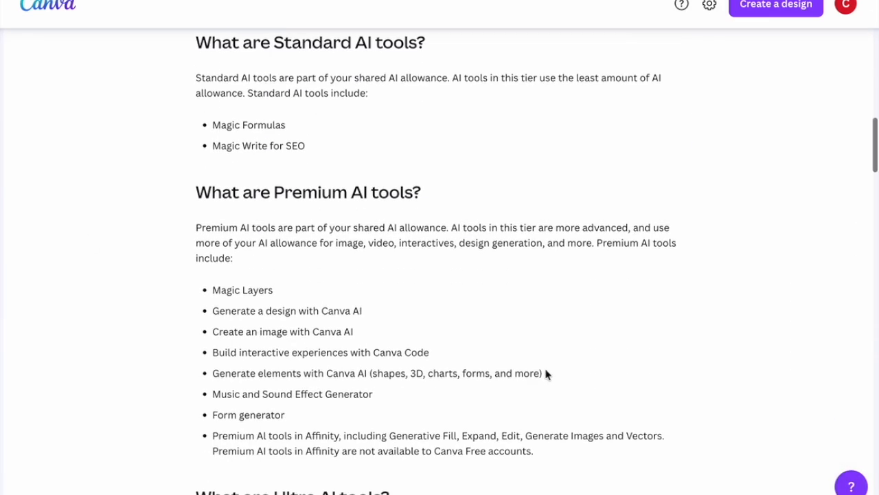
{"action": "scroll", "coordinate": [441, 305], "scroll_direction": "down", "scroll_amount": 2}
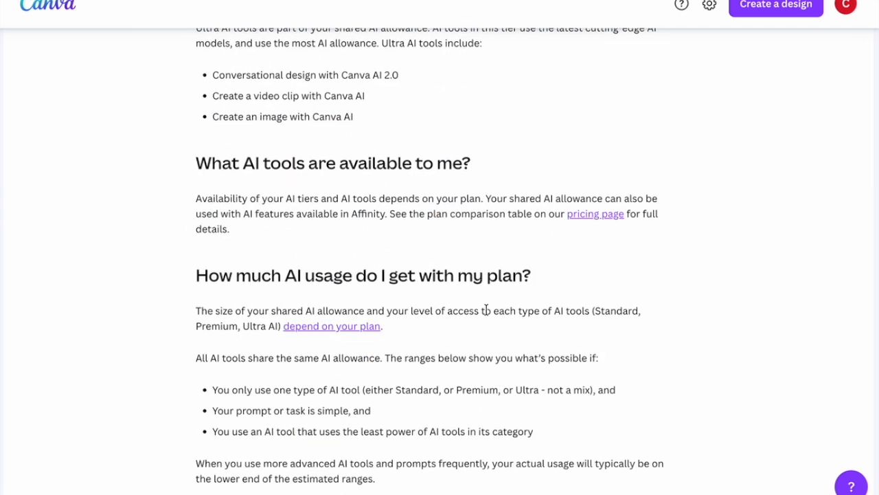
{"action": "scroll", "coordinate": [425, 215], "scroll_direction": "down", "scroll_amount": 2}
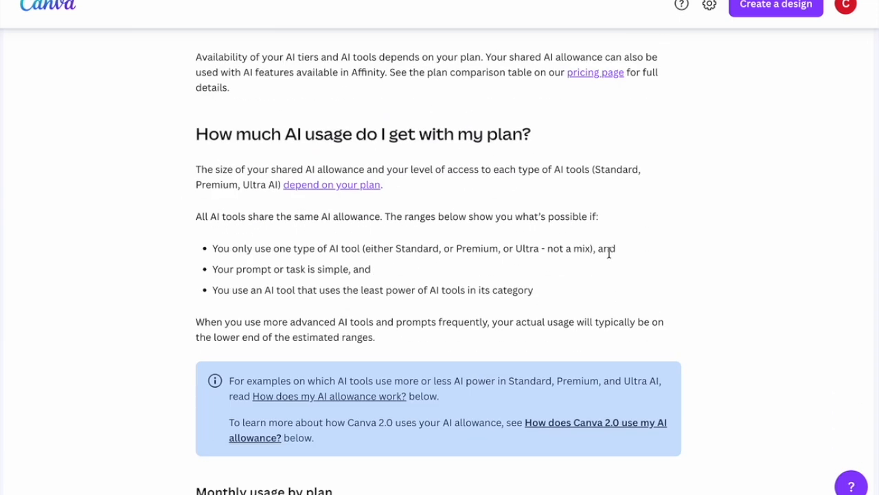
{"action": "scroll", "coordinate": [295, 343], "scroll_direction": "down", "scroll_amount": 1}
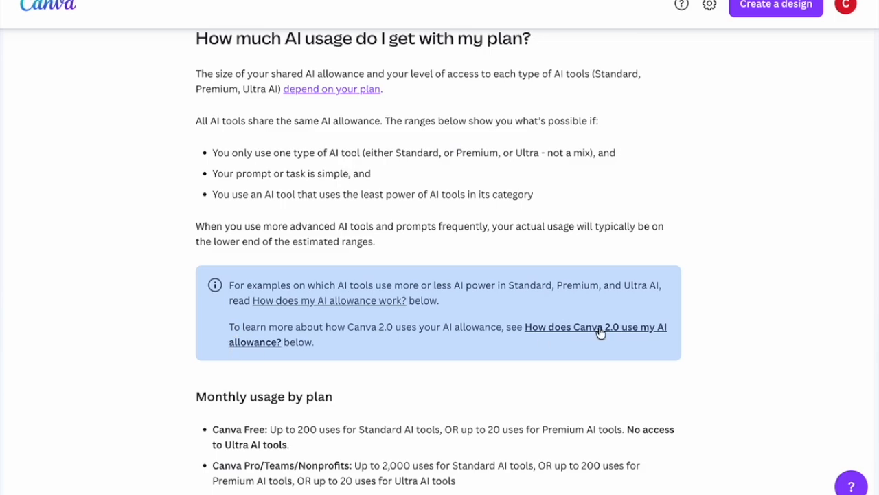
{"action": "scroll", "coordinate": [601, 333], "scroll_direction": "down", "scroll_amount": 3}
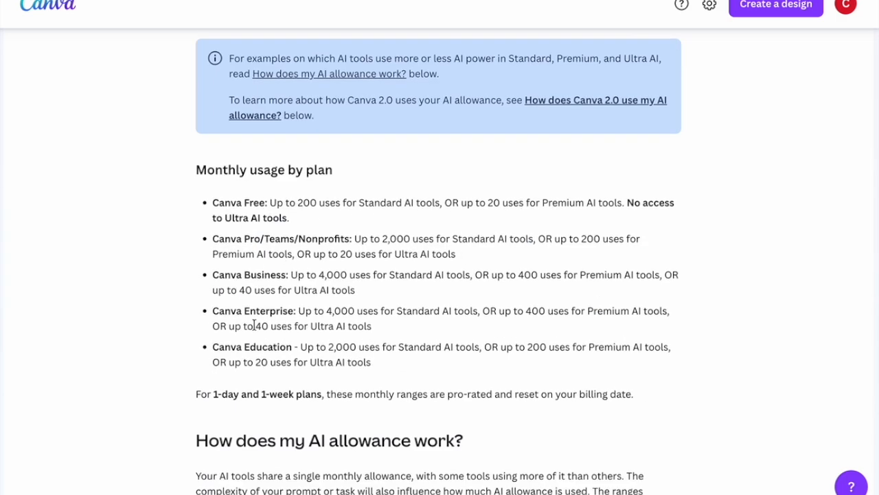
{"action": "scroll", "coordinate": [451, 181], "scroll_direction": "down", "scroll_amount": 8}
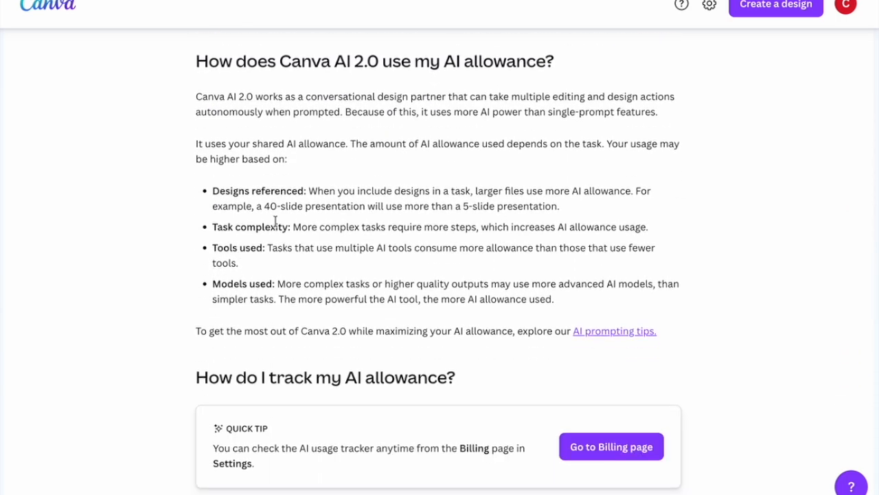
Step: Open the AI prompting tips article and look through its prompt tips and examples
{"action": "left_click", "coordinate": [615, 332]}
{"action": "scroll", "coordinate": [506, 375], "scroll_direction": "down", "scroll_amount": 10}
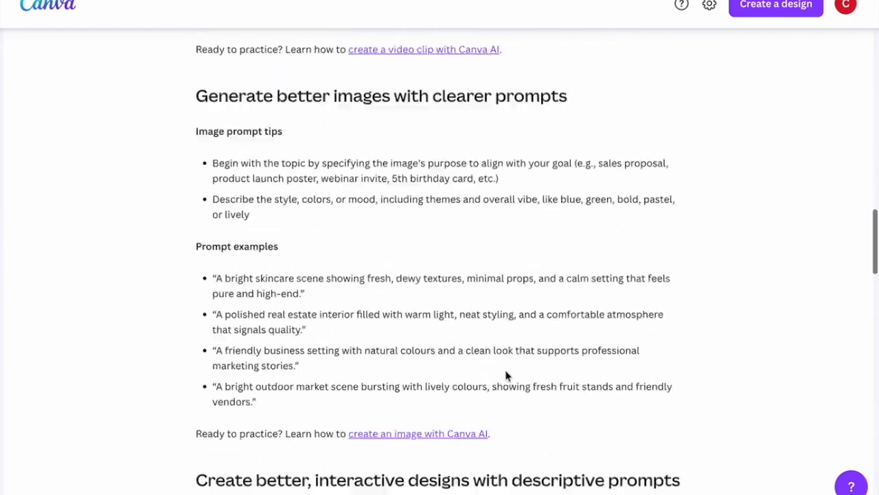
{"action": "scroll", "coordinate": [506, 375], "scroll_direction": "up", "scroll_amount": 10}
{"action": "left_click", "coordinate": [315, 180]}
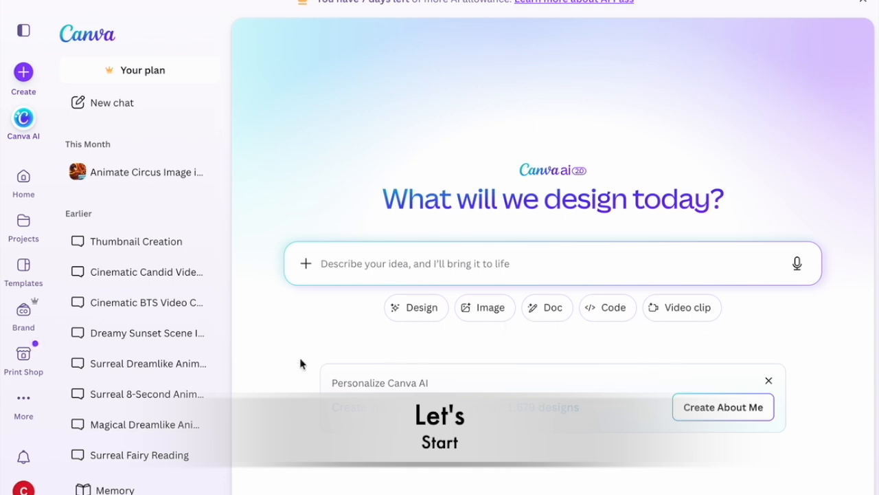
Step: Create the personalized About Me document from the Canva AI home page, open it and review its sections
{"action": "left_click", "coordinate": [725, 411]}
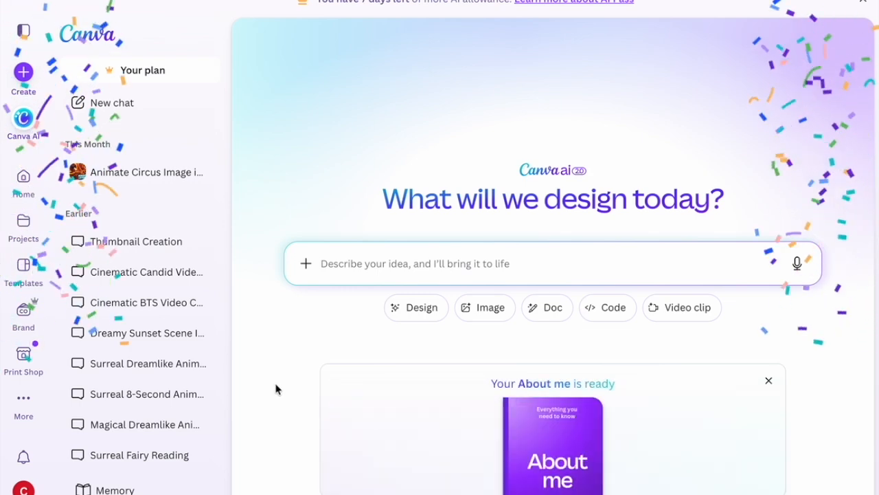
{"action": "left_click", "coordinate": [651, 426]}
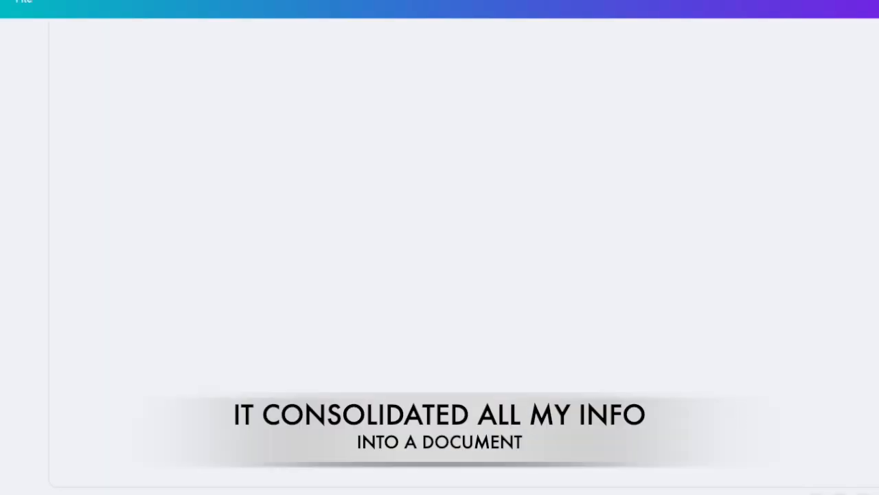
{"action": "scroll", "coordinate": [819, 275], "scroll_direction": "down", "scroll_amount": 5}
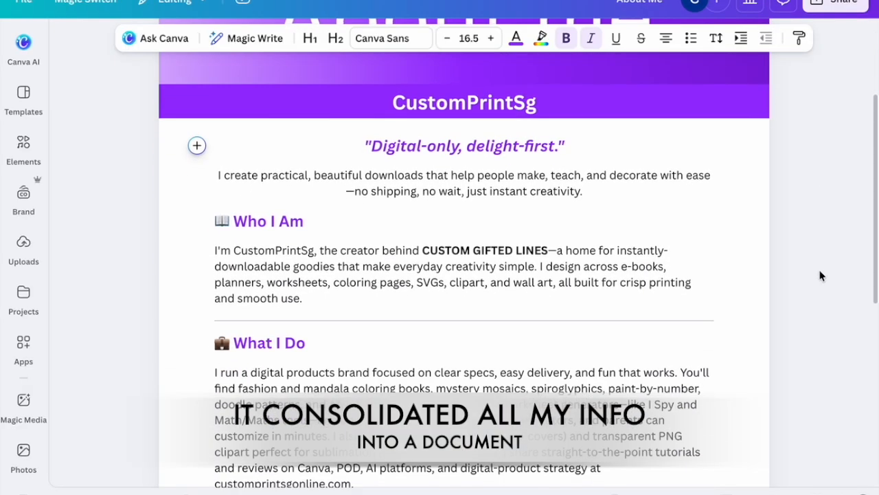
{"action": "scroll", "coordinate": [819, 275], "scroll_direction": "down", "scroll_amount": 5}
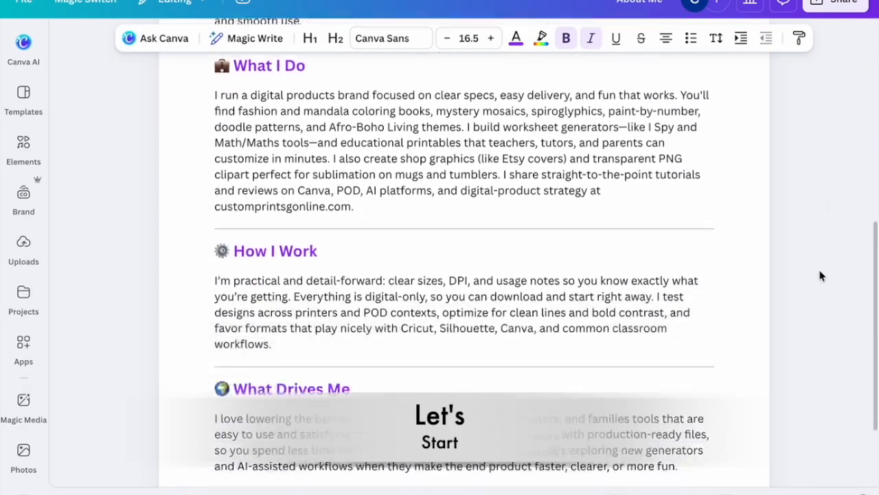
{"action": "scroll", "coordinate": [819, 275], "scroll_direction": "down", "scroll_amount": 3}
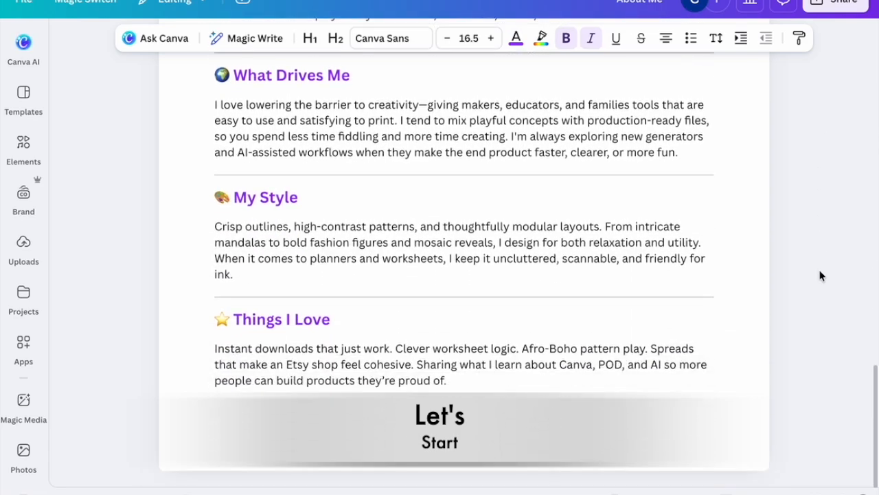
{"action": "scroll", "coordinate": [819, 275], "scroll_direction": "up", "scroll_amount": 12}
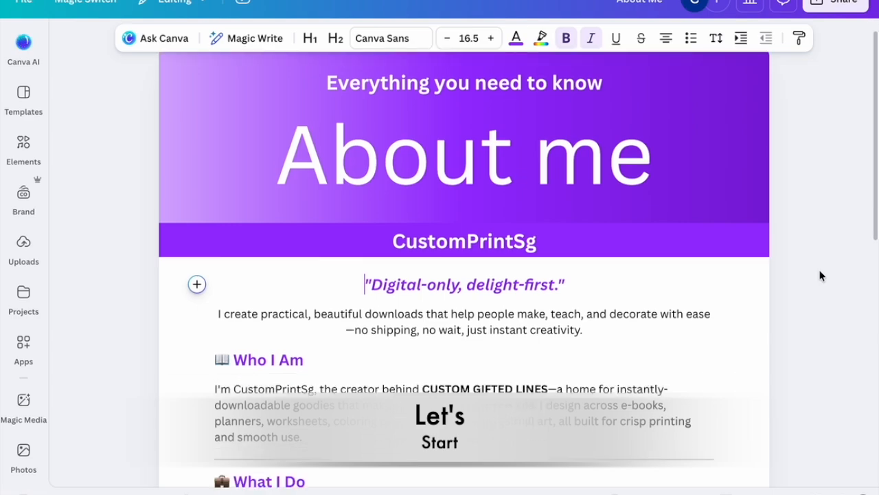
{"action": "scroll", "coordinate": [867, 267], "scroll_direction": "down", "scroll_amount": 1}
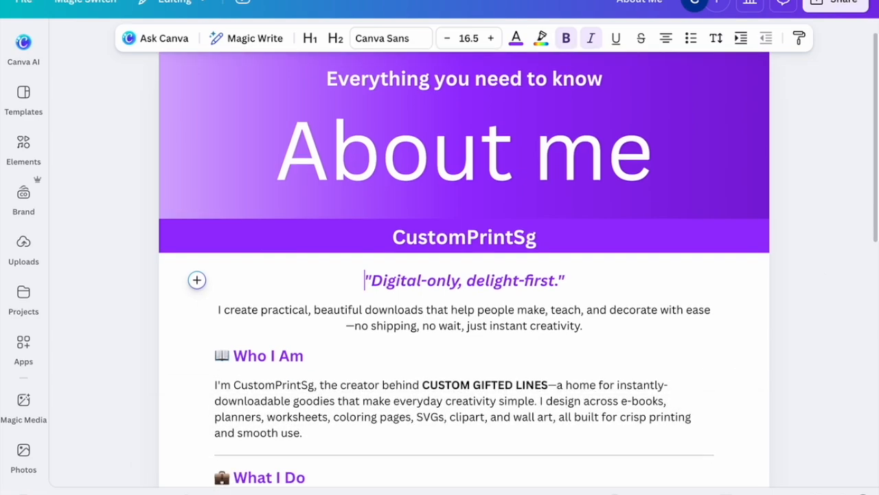
Step: Generate more text at the end of the About Me document using Magic Write with the prompt "tell me more", and insert it
{"action": "scroll", "coordinate": [692, 190], "scroll_direction": "down", "scroll_amount": 12}
{"action": "left_click", "coordinate": [549, 402]}
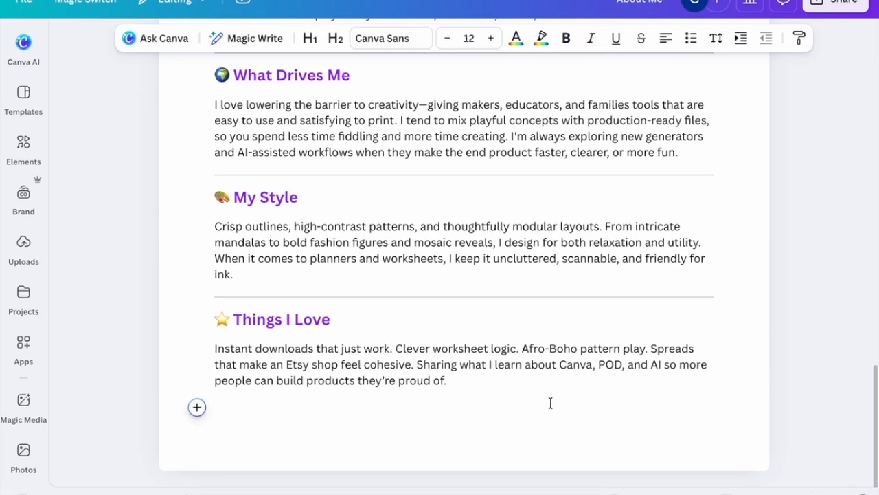
{"action": "left_click", "coordinate": [237, 38]}
{"action": "type", "text": "tell me more"}
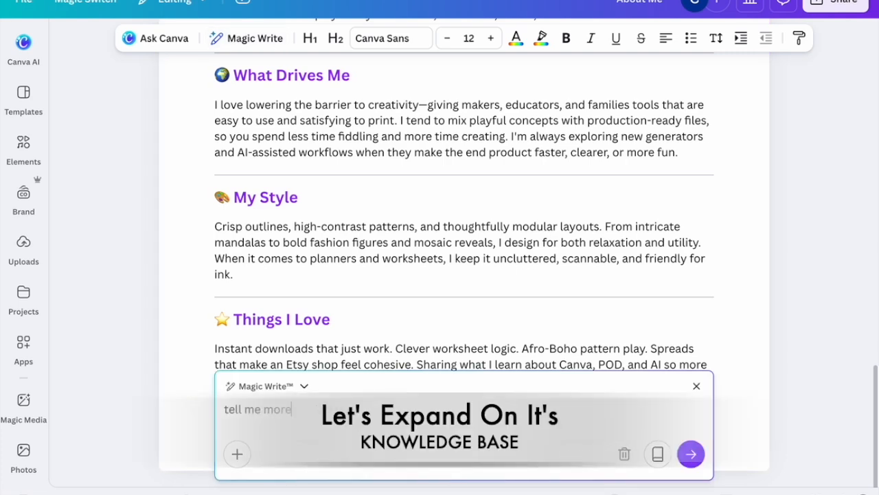
{"action": "key", "text": "Return"}
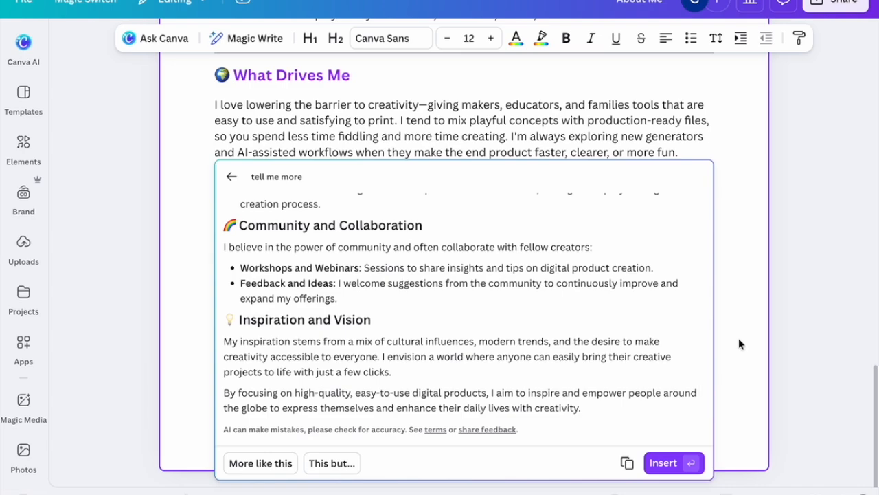
{"action": "scroll", "coordinate": [456, 385], "scroll_direction": "up", "scroll_amount": 7}
{"action": "left_click", "coordinate": [673, 463]}
{"action": "scroll", "coordinate": [675, 360], "scroll_direction": "down", "scroll_amount": 2}
{"action": "left_click", "coordinate": [664, 344]}
Step: Review the inserted sections and add a new empty line after the last paragraph of Inspiration and Vision
{"action": "scroll", "coordinate": [664, 343], "scroll_direction": "down", "scroll_amount": 9}
{"action": "scroll", "coordinate": [664, 345], "scroll_direction": "up", "scroll_amount": 6}
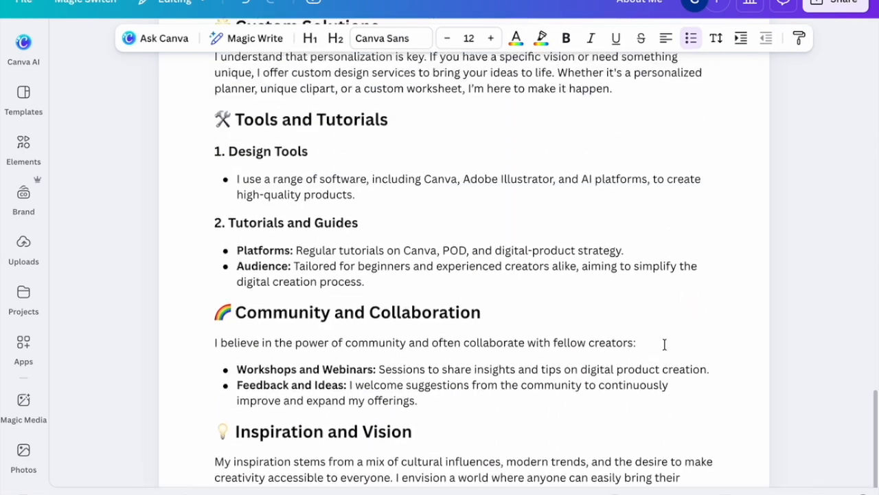
{"action": "scroll", "coordinate": [540, 365], "scroll_direction": "down", "scroll_amount": 6}
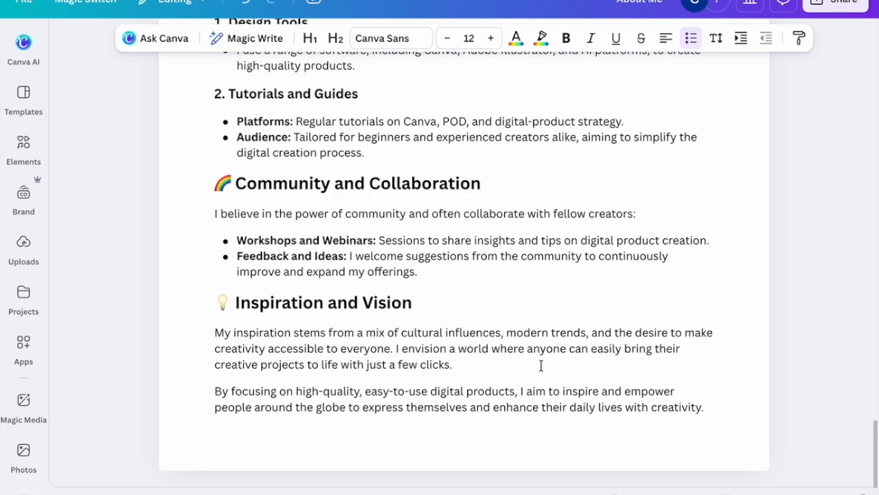
{"action": "left_click", "coordinate": [706, 408]}
{"action": "key", "text": "Return"}
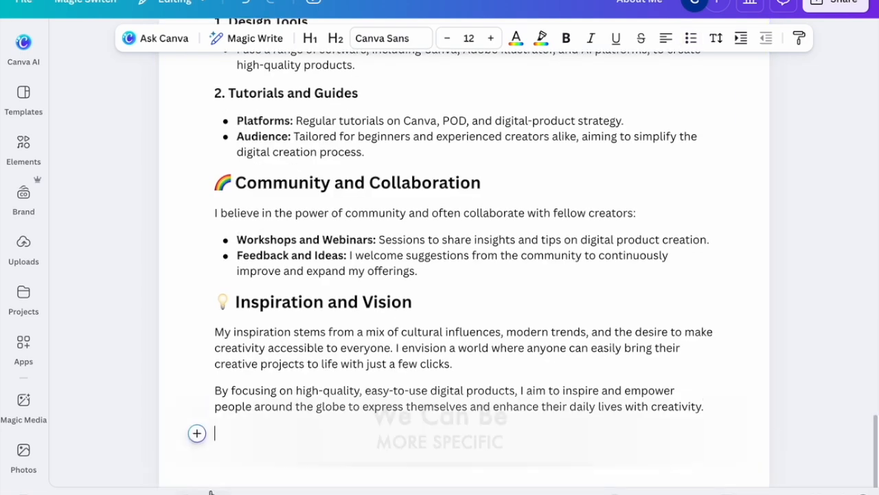
Step: Generate a Magic Write section on the new line with the prompt "tell me more about my creative journey" and insert it
{"action": "left_click", "coordinate": [198, 432]}
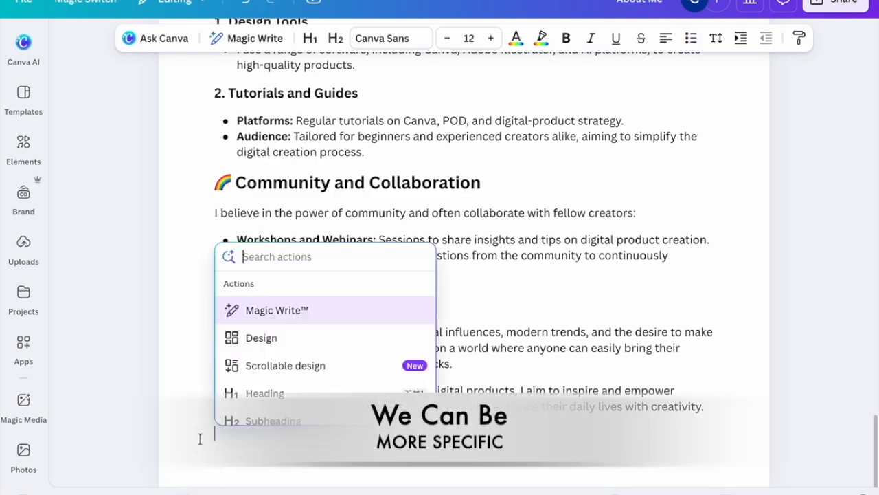
{"action": "left_click", "coordinate": [274, 310]}
{"action": "type", "text": "tell me more about my"}
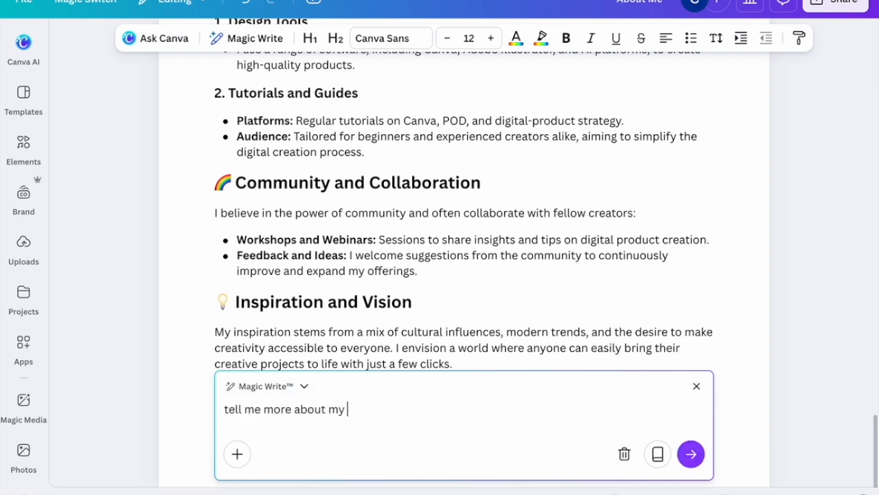
{"action": "type", "text": "ney"}
{"action": "left_click", "coordinate": [690, 455]}
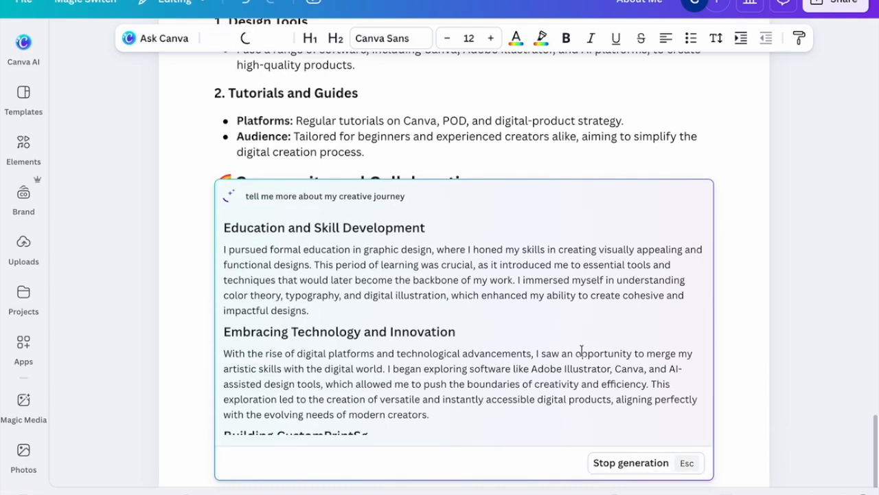
{"action": "key", "text": "Return"}
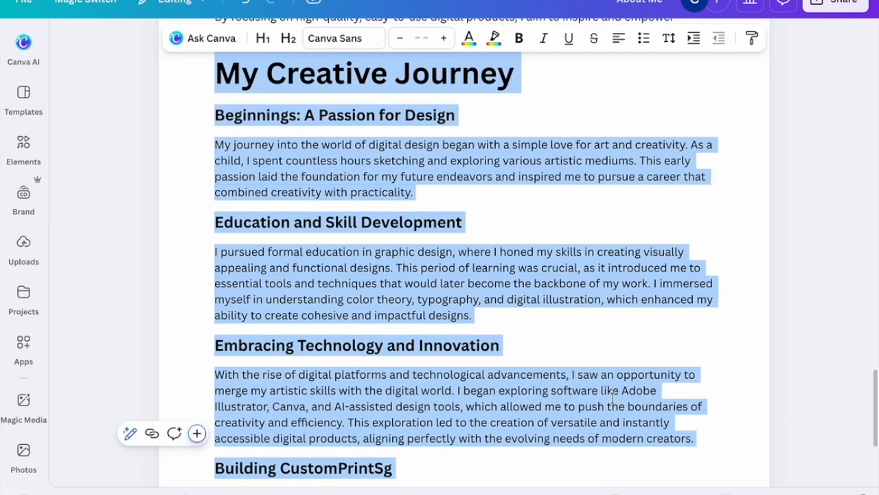
{"action": "scroll", "coordinate": [600, 373], "scroll_direction": "down", "scroll_amount": 6}
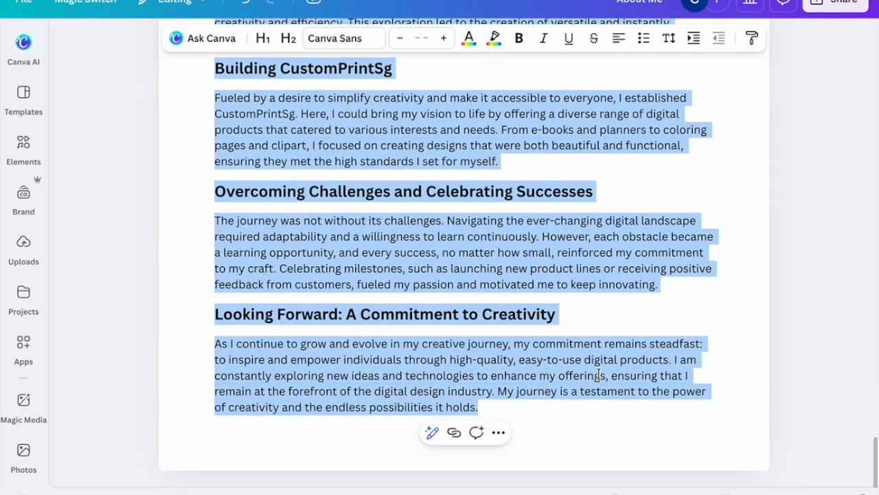
{"action": "left_click", "coordinate": [581, 418]}
Step: Ask Canva AI within the About Me document with the prompt "i want to create a instagram post"
{"action": "scroll", "coordinate": [581, 418], "scroll_direction": "up", "scroll_amount": 7}
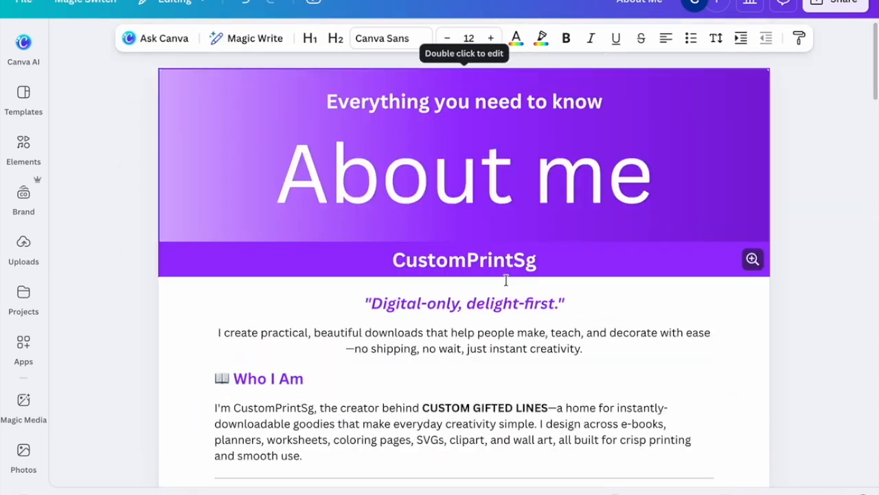
{"action": "scroll", "coordinate": [588, 351], "scroll_direction": "down", "scroll_amount": 1}
{"action": "left_click", "coordinate": [23, 44]}
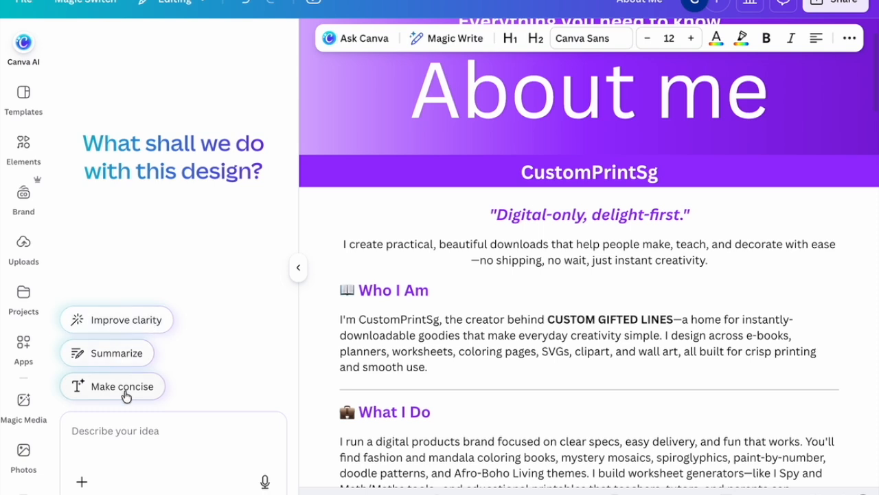
{"action": "left_click", "coordinate": [129, 435]}
{"action": "type", "text": "i want to create a instagram post"}
{"action": "key", "text": "Return"}
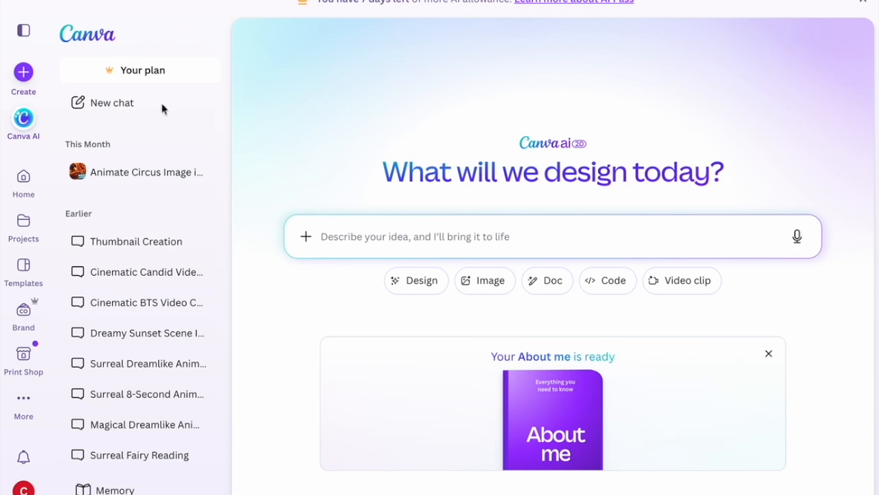
Step: Search the design types for "insta" and create a blank Instagram Post (3:4) design
{"action": "left_click", "coordinate": [371, 240]}
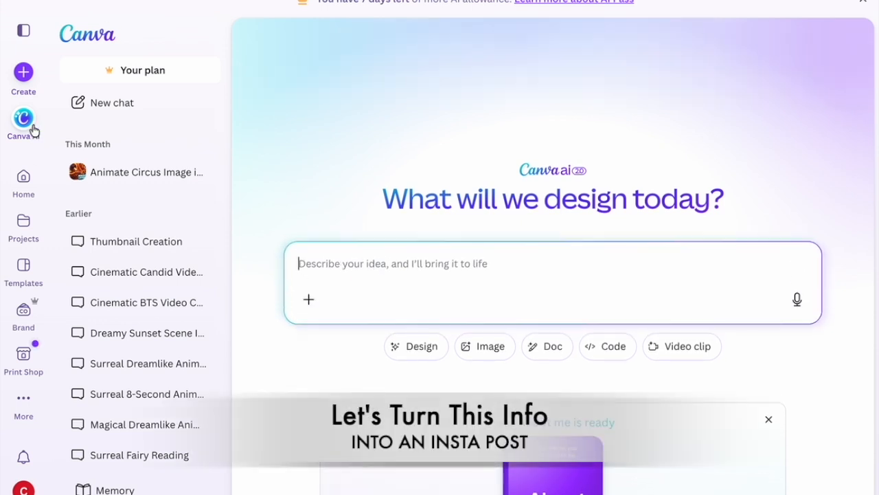
{"action": "left_click", "coordinate": [23, 72]}
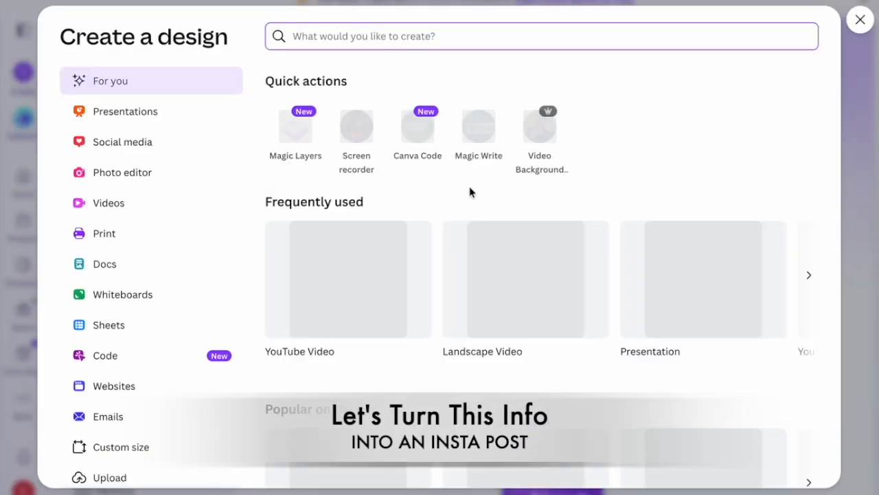
{"action": "type", "text": "insta"}
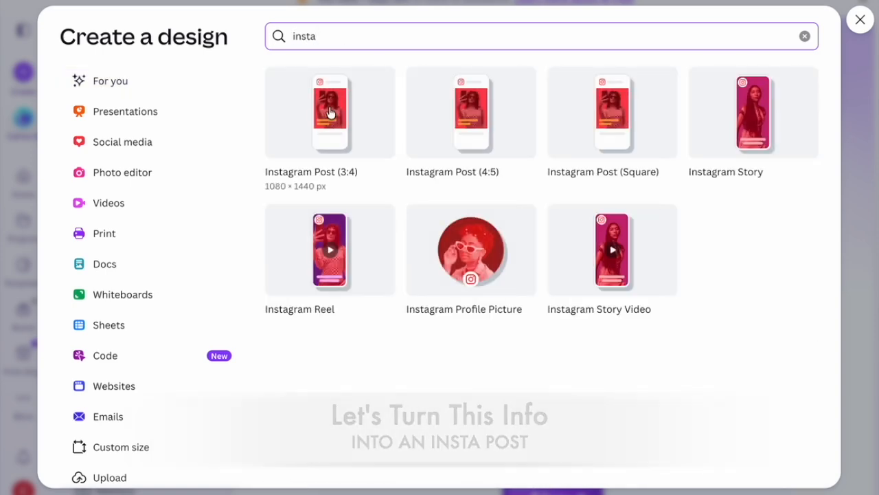
{"action": "left_click", "coordinate": [330, 112]}
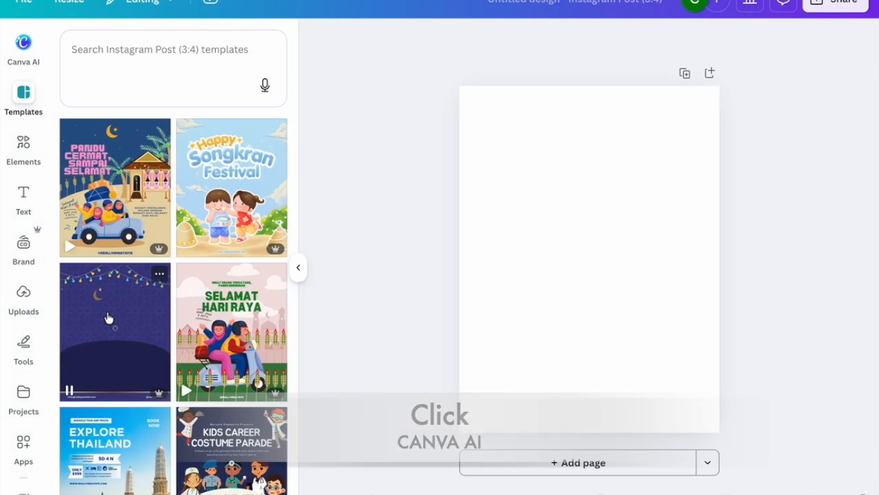
Step: Apply all 5 pages of the Blue and Pink Playful Illustrated Travel Tips Instagram Carousel template to the blank design
{"action": "scroll", "coordinate": [103, 357], "scroll_direction": "down", "scroll_amount": 8}
{"action": "left_click", "coordinate": [198, 268]}
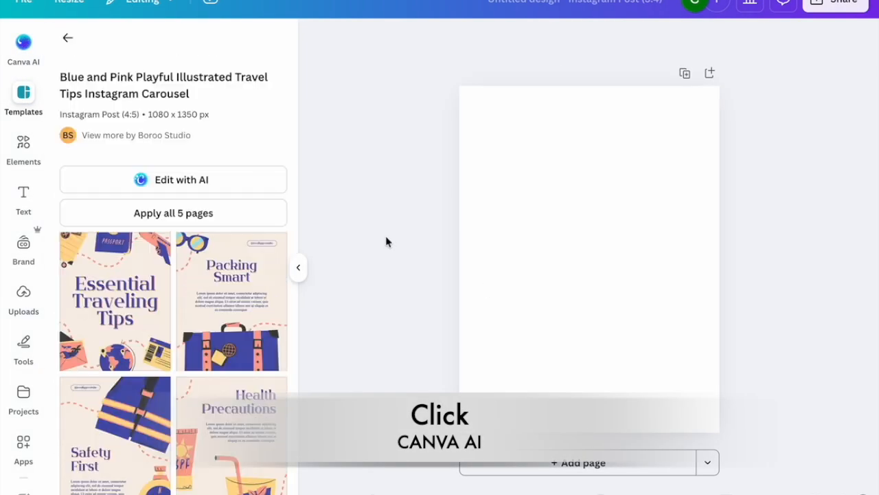
{"action": "left_click", "coordinate": [196, 214]}
Step: Ask Canva AI to edit page 3 with the prompt "redesign this page with all the things you know about me"
{"action": "left_click", "coordinate": [24, 45]}
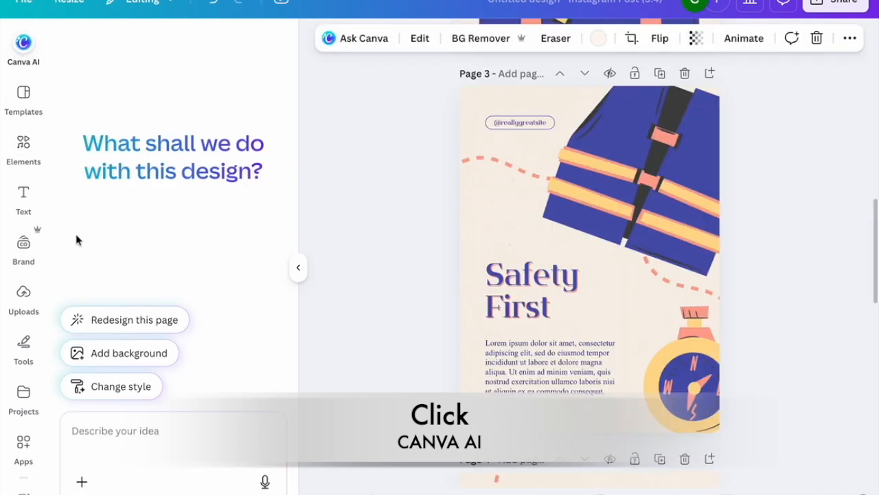
{"action": "left_click", "coordinate": [137, 430]}
{"action": "type", "text": "redesign this page with all the things you know about me"}
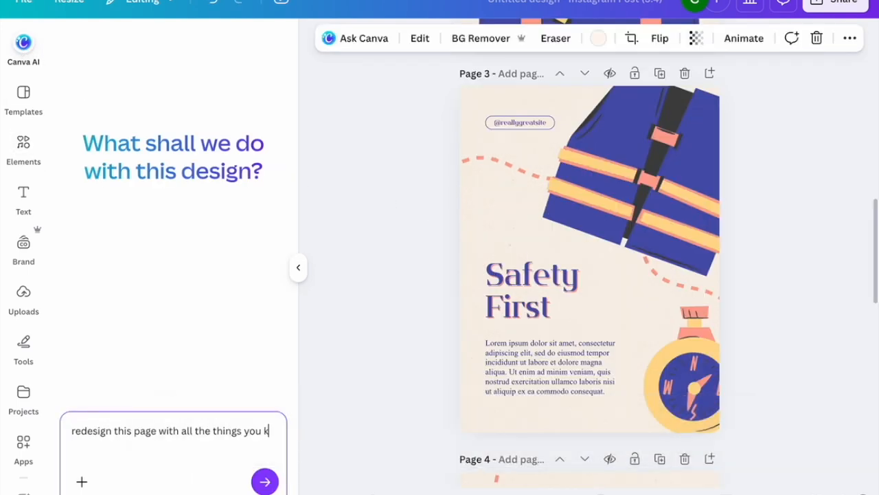
{"action": "key", "text": "Return"}
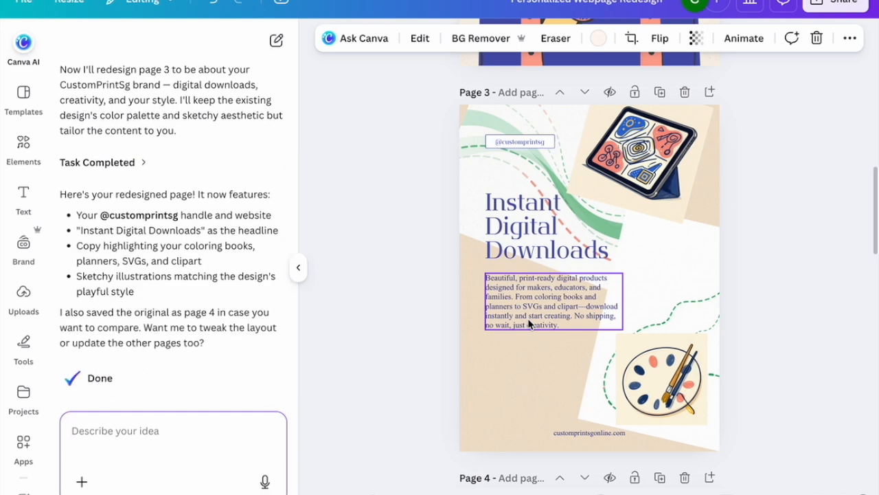
Step: Review the carousel pages and prompt Canva AI for page 1 with "redesign page to be the first point of contact for me."
{"action": "scroll", "coordinate": [529, 325], "scroll_direction": "down", "scroll_amount": 7}
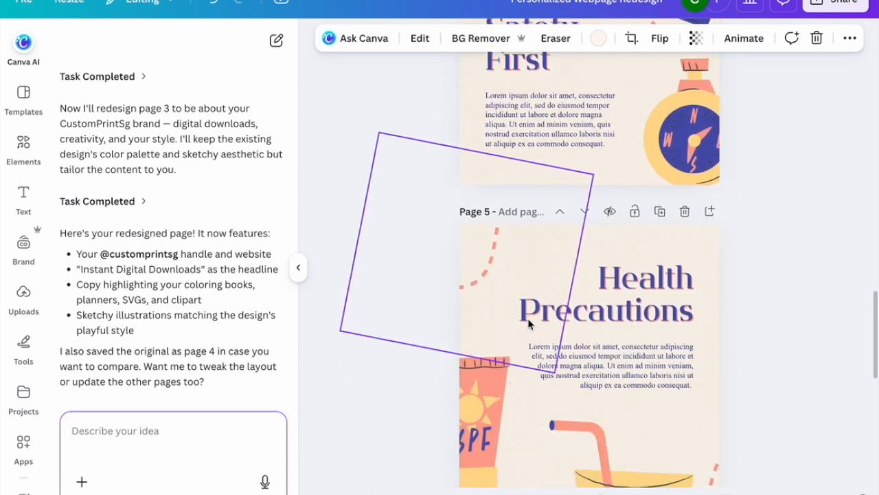
{"action": "scroll", "coordinate": [529, 324], "scroll_direction": "up", "scroll_amount": 8}
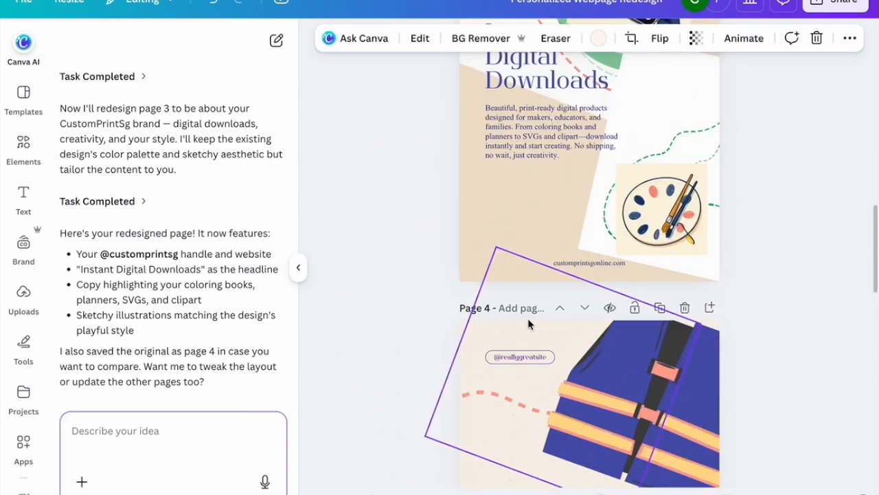
{"action": "scroll", "coordinate": [529, 324], "scroll_direction": "down", "scroll_amount": 2}
{"action": "scroll", "coordinate": [529, 325], "scroll_direction": "up", "scroll_amount": 8}
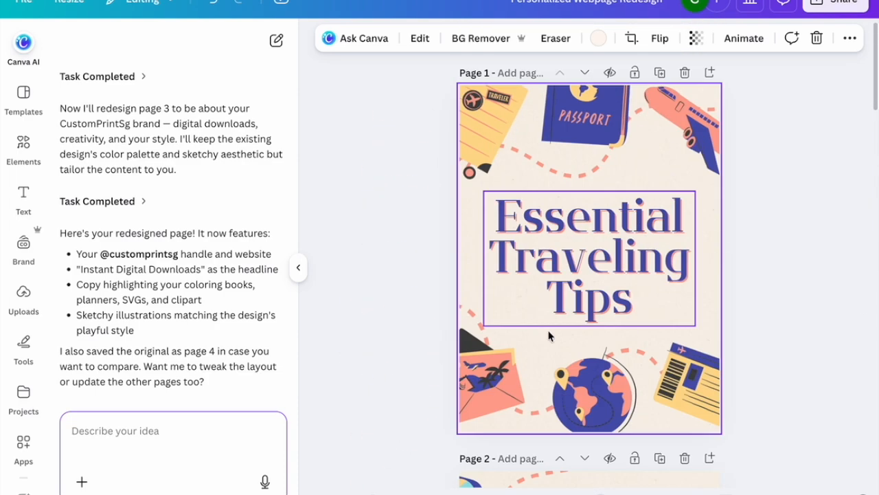
{"action": "type", "text": "redesign pa"}
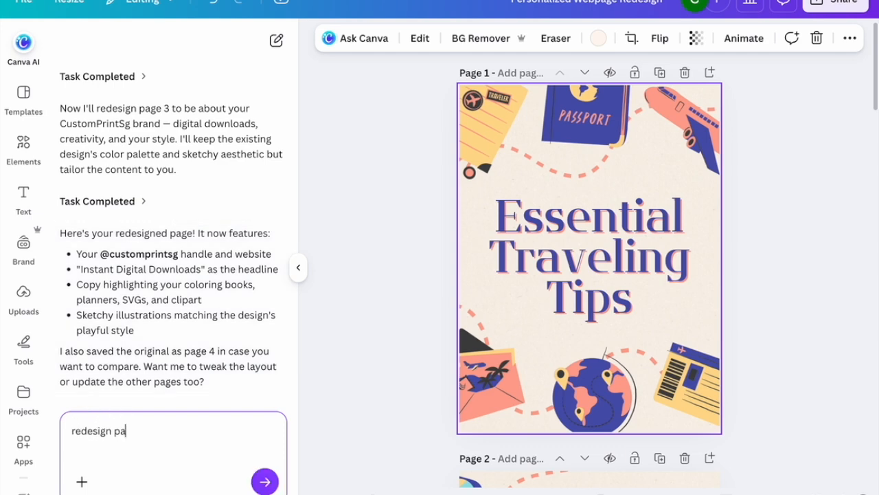
{"action": "type", "text": "ge to be the first point of contact for me."}
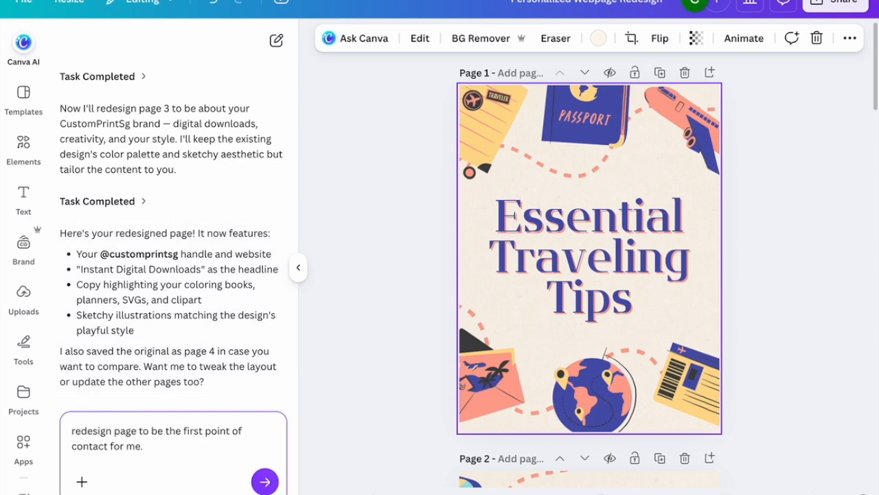
{"action": "key", "text": "Return"}
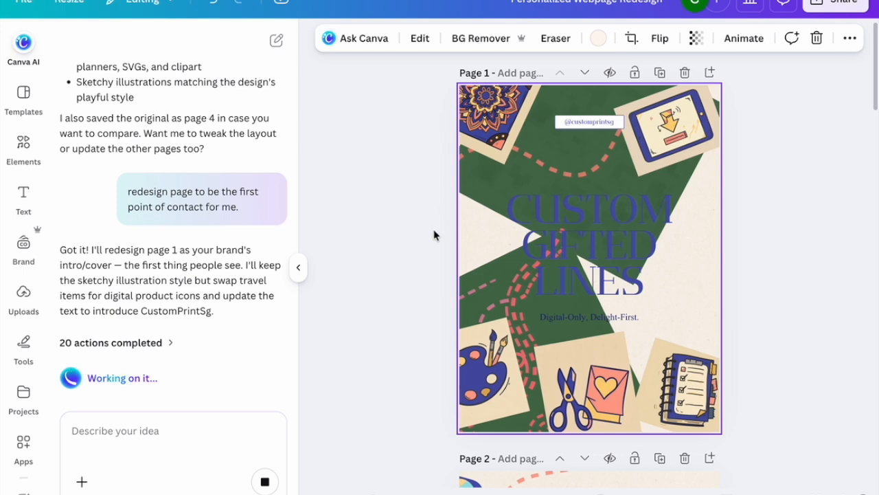
Step: Review the redesigned cover on page 1 and ask Canva AI to beautify it, starting the prompt with "this is great but i want to"
{"action": "left_click", "coordinate": [600, 275]}
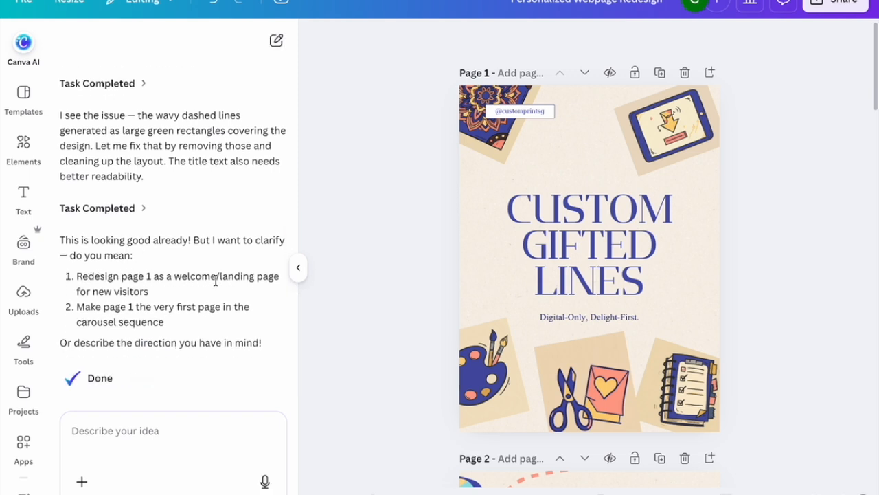
{"action": "scroll", "coordinate": [116, 289], "scroll_direction": "up", "scroll_amount": 1}
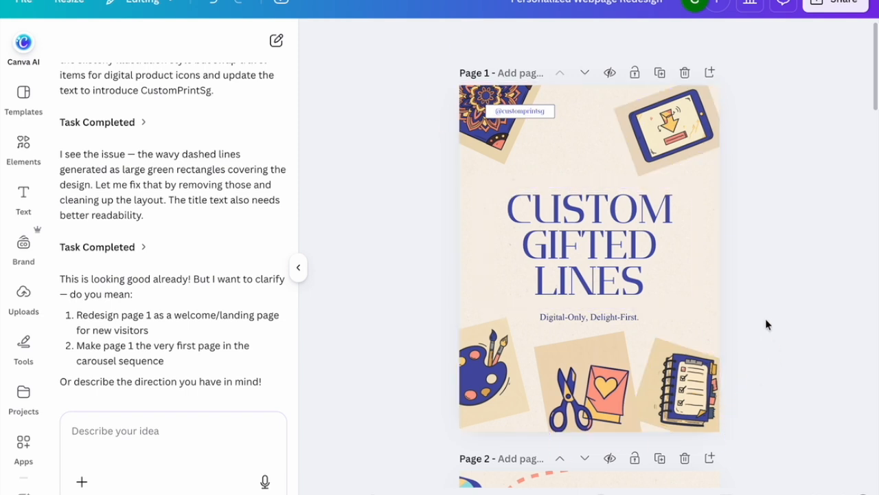
{"action": "scroll", "coordinate": [765, 323], "scroll_direction": "down", "scroll_amount": 2}
{"action": "scroll", "coordinate": [528, 358], "scroll_direction": "up", "scroll_amount": 2}
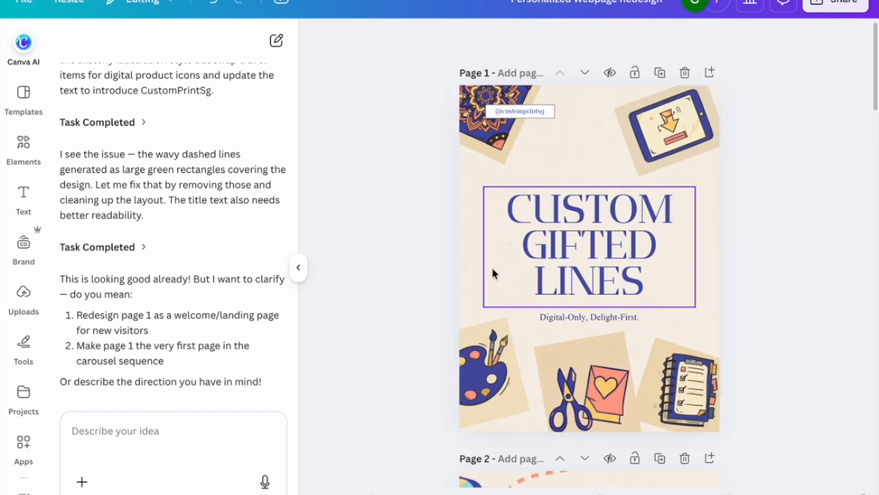
{"action": "left_click", "coordinate": [467, 279]}
{"action": "left_click", "coordinate": [190, 430]}
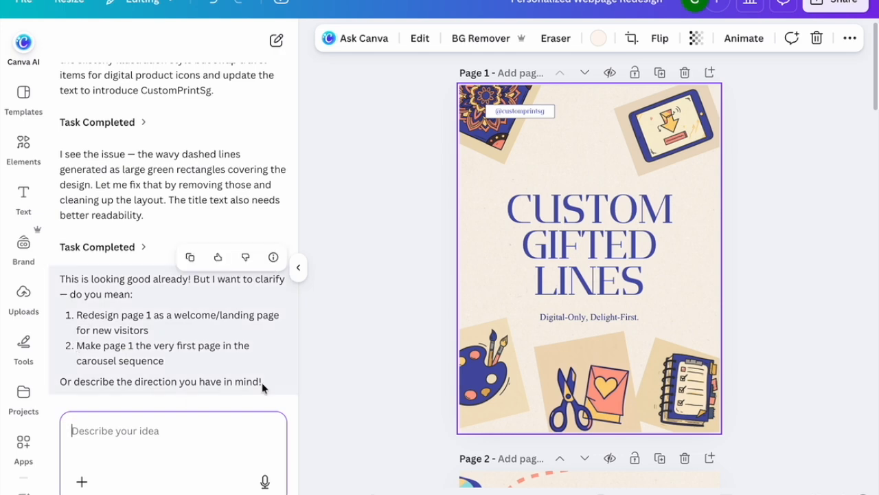
{"action": "type", "text": "this is great but i want to"}
{"action": "key", "text": "Return"}
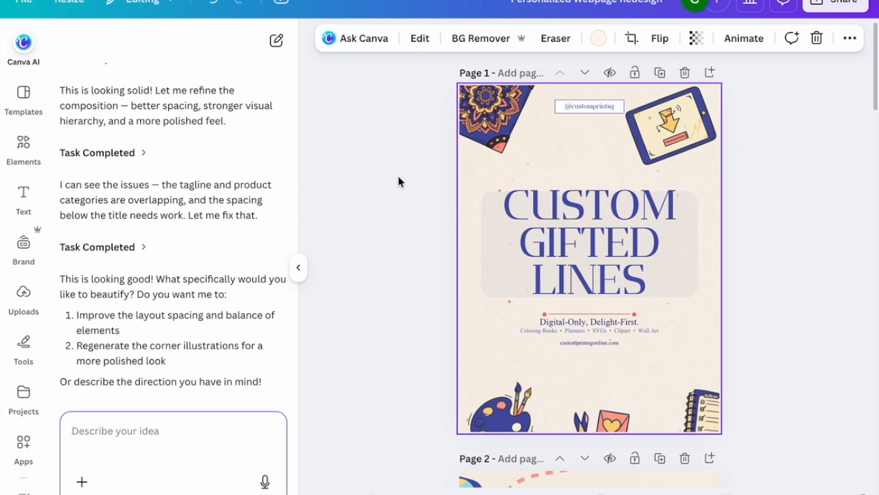
{"action": "scroll", "coordinate": [380, 203], "scroll_direction": "down", "scroll_amount": 5}
{"action": "scroll", "coordinate": [379, 203], "scroll_direction": "down", "scroll_amount": 4}
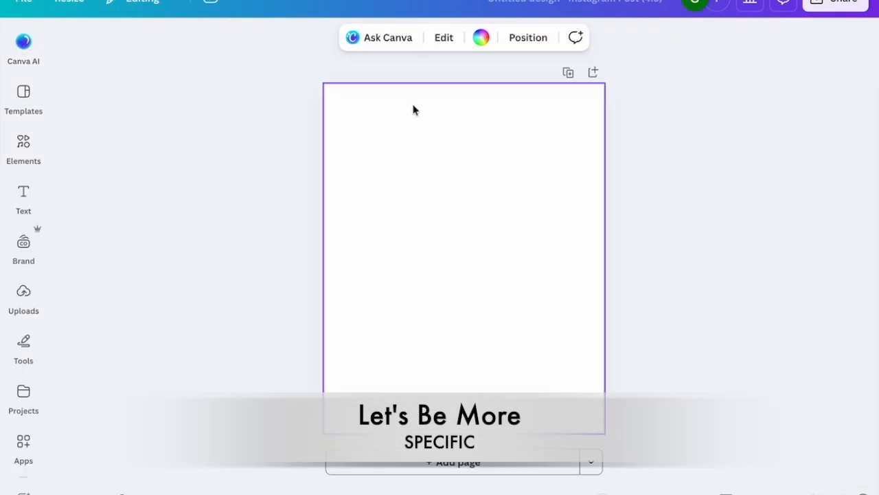
Step: Paste the copied About Me text onto the blank Instagram post page and add a second blank page
{"action": "right_click", "coordinate": [337, 138]}
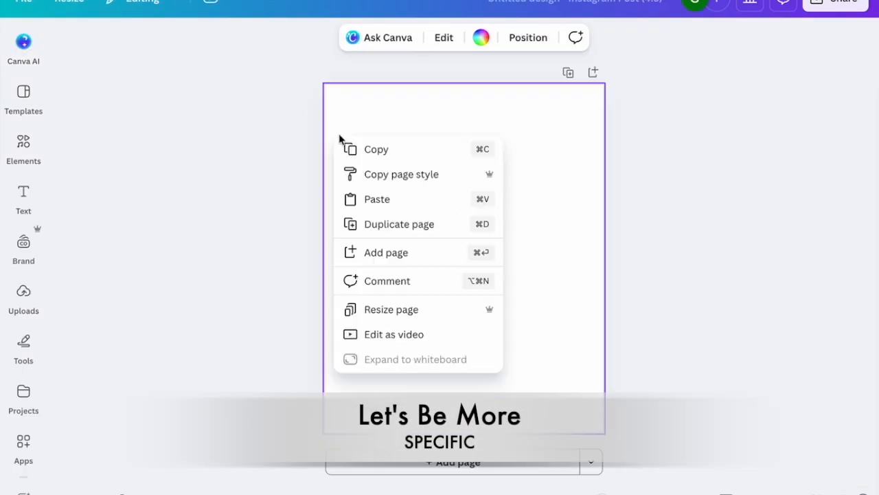
{"action": "left_click", "coordinate": [408, 199]}
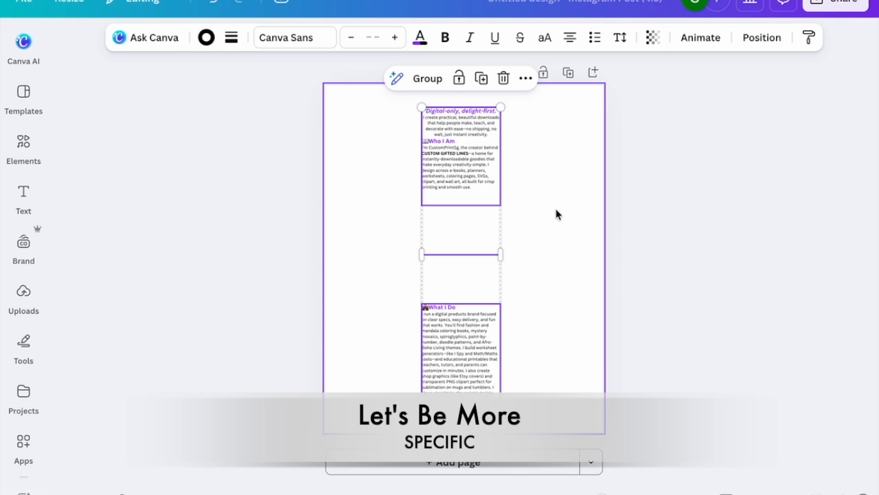
{"action": "left_click", "coordinate": [538, 229]}
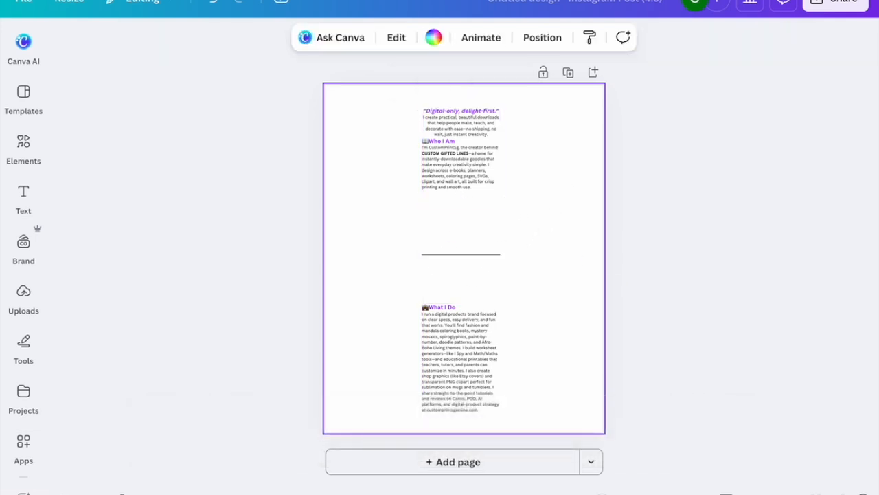
{"action": "left_click", "coordinate": [496, 464]}
Step: Prompt Canva AI: "page 1 has some deatils about me. i need this to be made into a post with elements and background etc. add animations too"
{"action": "left_click", "coordinate": [24, 43]}
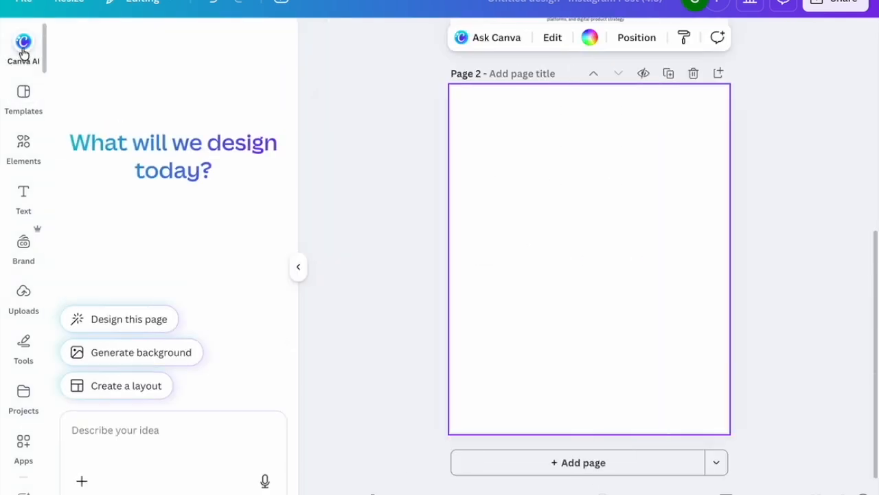
{"action": "left_click", "coordinate": [137, 427]}
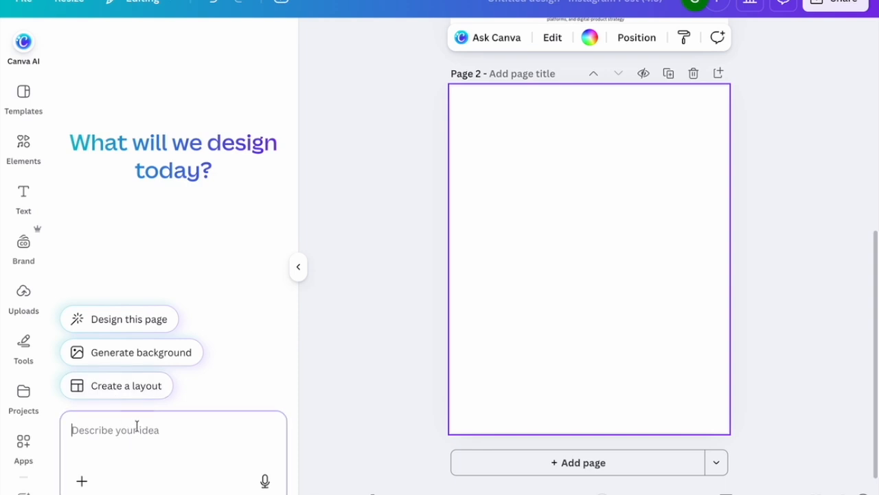
{"action": "type", "text": "page 1 has some deatils about me. i need this bemade into a"}
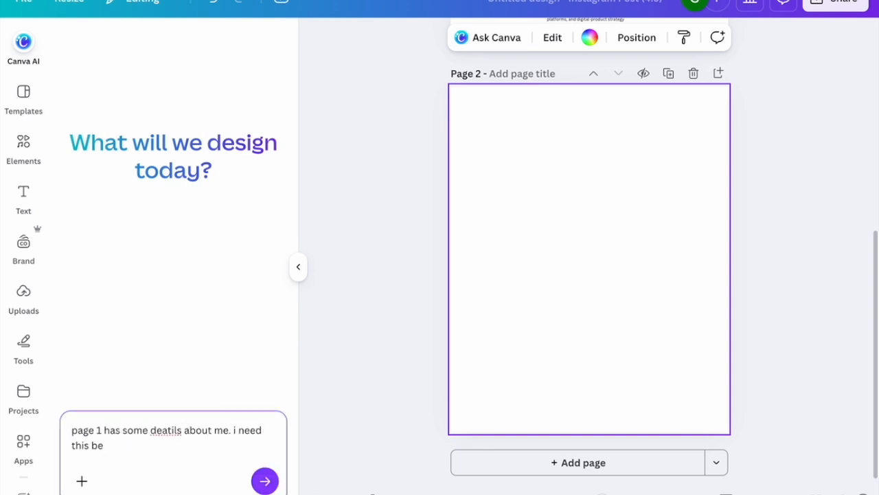
{"action": "key", "text": "BackSpace"}
{"action": "key", "text": "BackSpace"}
{"action": "key", "text": "BackSpace"}
{"action": "key", "text": "BackSpace"}
{"action": "key", "text": "BackSpace"}
{"action": "key", "text": "BackSpace"}
{"action": "key", "text": "BackSpace"}
{"action": "key", "text": "BackSpace"}
{"action": "key", "text": "BackSpace"}
{"action": "key", "text": "BackSpace"}
{"action": "key", "text": "BackSpace"}
{"action": "key", "text": "BackSpace"}
{"action": "key", "text": "BackSpace"}
{"action": "type", "text": "to be made into a"}
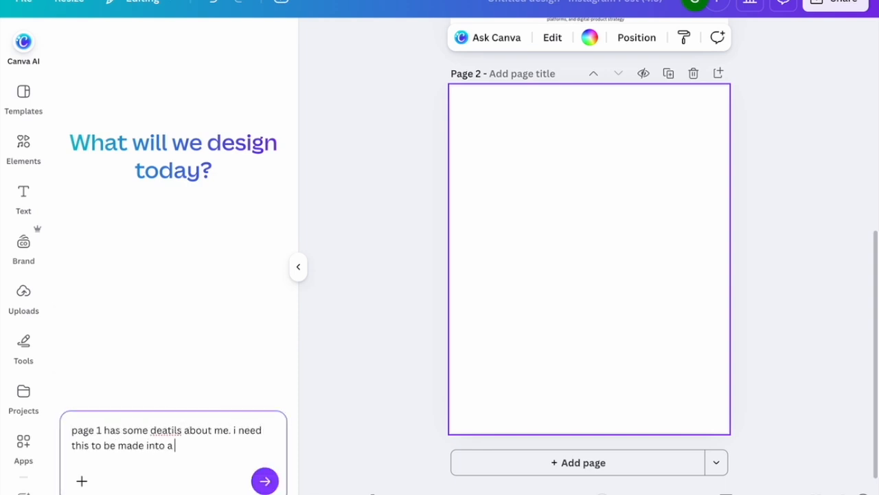
{"action": "type", "text": " post with elements and background etc. add animations too"}
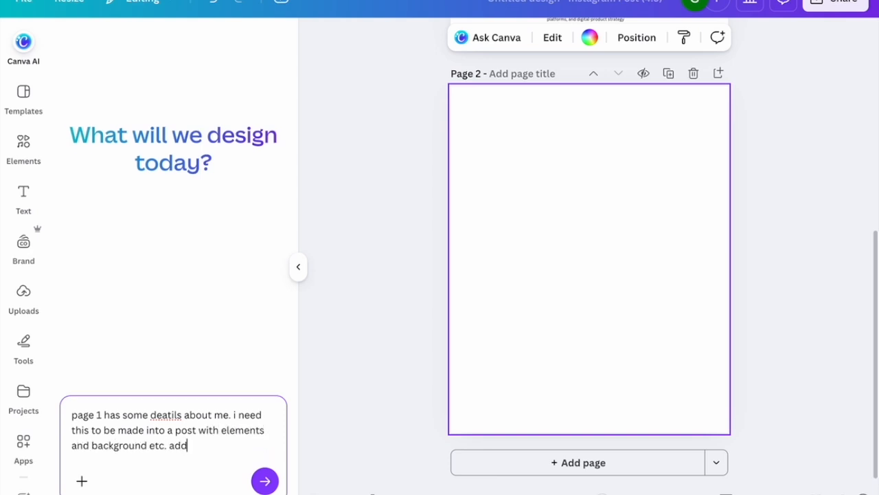
{"action": "key", "text": "Return"}
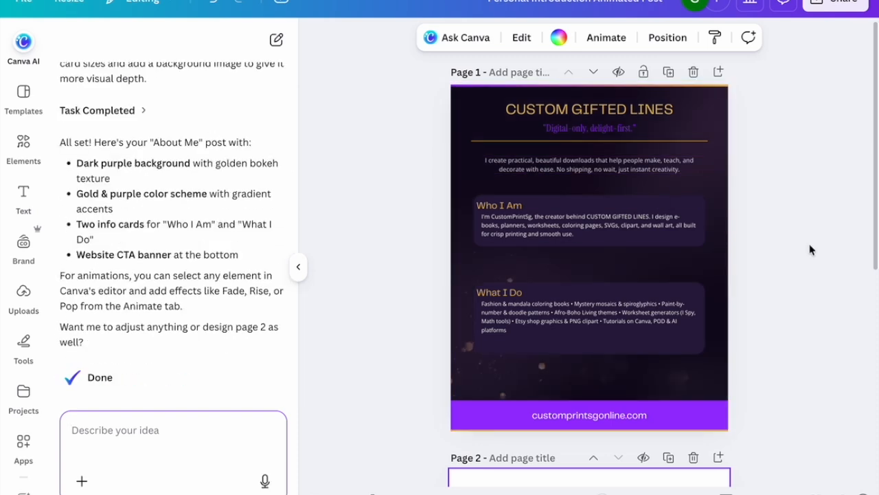
Step: Prompt Canva: "make it more concise and redisn it into page 2 instead. do not make it too wordy. elemets and images would speak better with less words"
{"action": "scroll", "coordinate": [821, 300], "scroll_direction": "down", "scroll_amount": 2}
{"action": "scroll", "coordinate": [821, 300], "scroll_direction": "down", "scroll_amount": 5}
{"action": "type", "text": "make it more concise and redisn it into page 2 instead. do"}
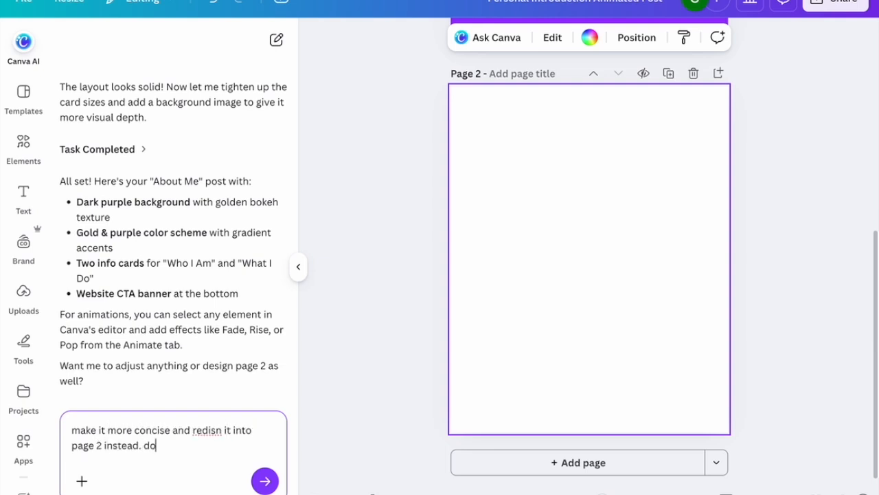
{"action": "type", "text": " not make it too wordy. elemets and images would speak better with less words"}
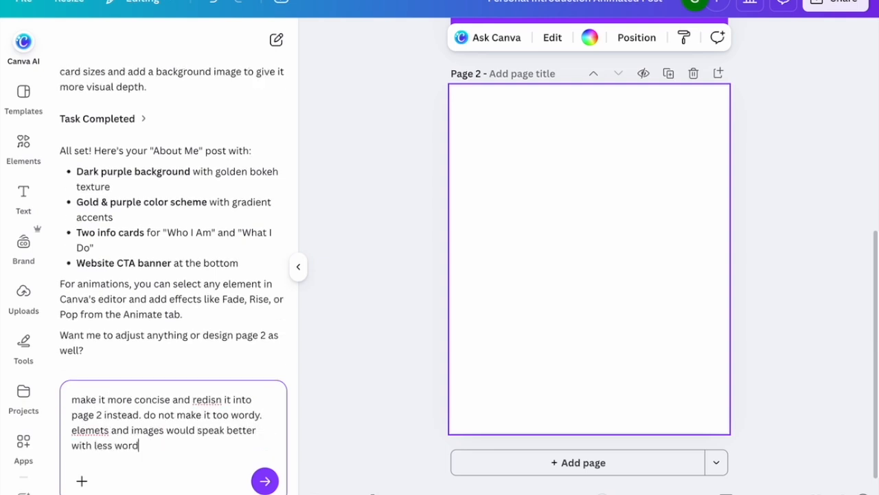
{"action": "key", "text": "Return"}
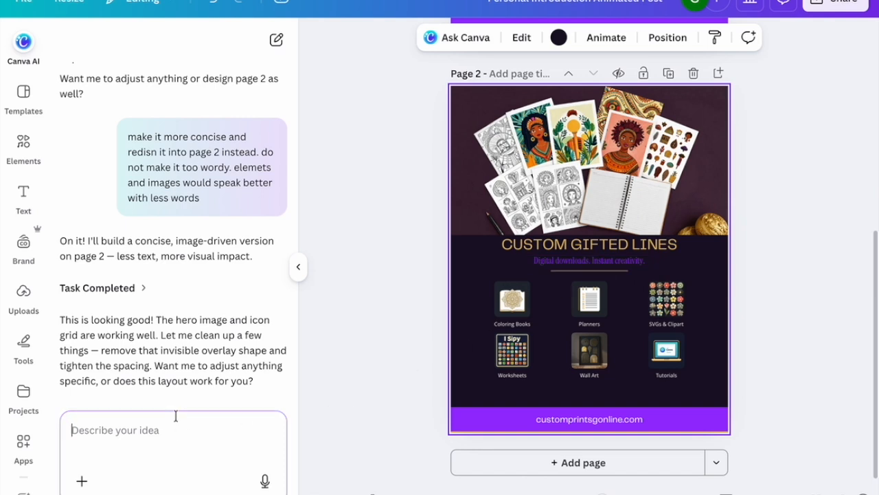
Step: Ask Canva AI to proofread the page 2 design with the prompt "looking good. check for spelling errors"
{"action": "type", "text": "looking good. ch"}
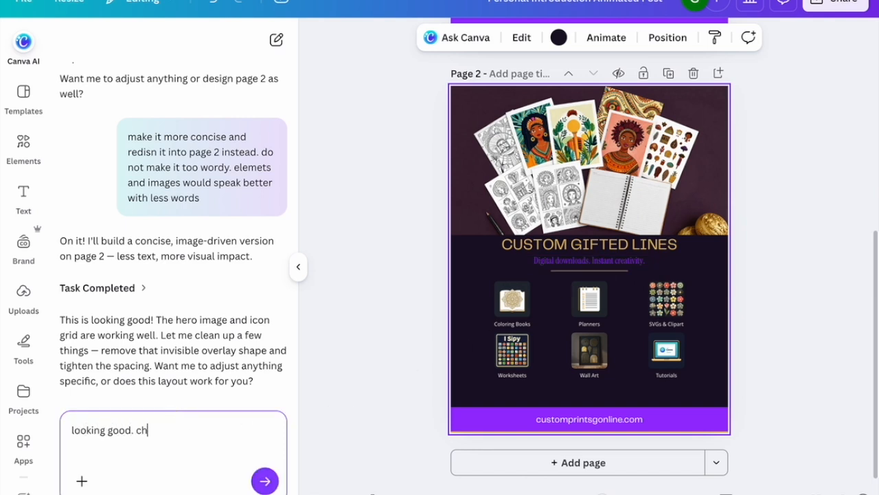
{"action": "type", "text": "eck for spelling errors"}
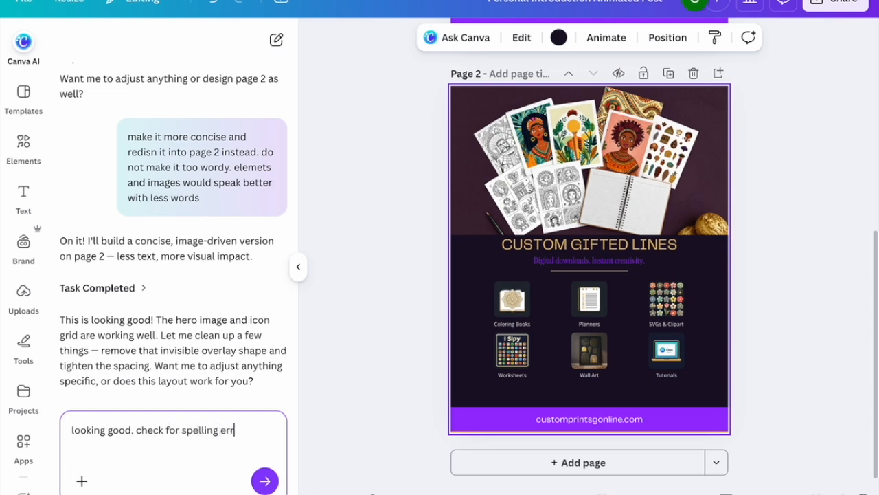
{"action": "key", "text": "Return"}
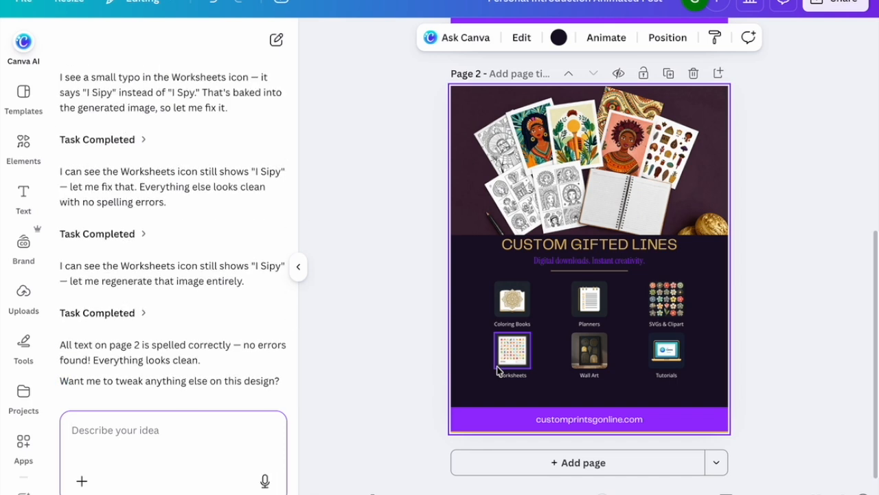
Step: Prompt Canva AI for page 2 with "amazing. i want you to use images/pictures from my work instead of randomly generating"
{"action": "type", "text": "amazing. i want"}
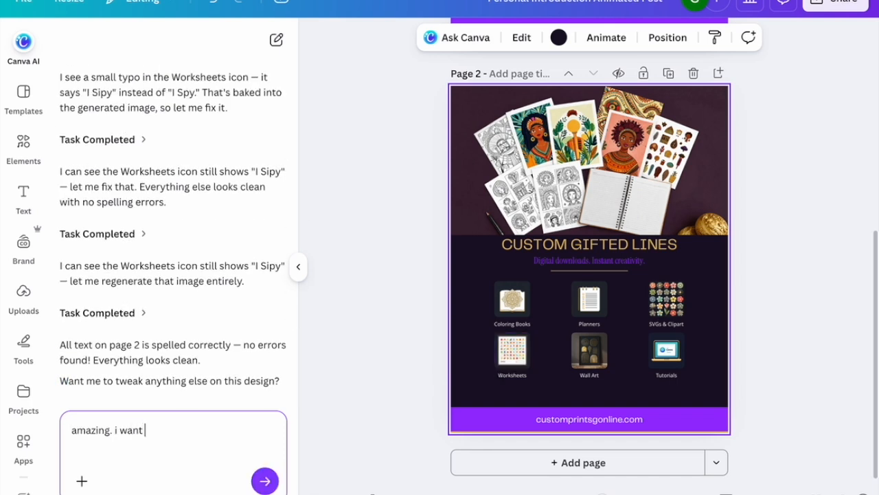
{"action": "type", "text": " you to use images/pictures from my"}
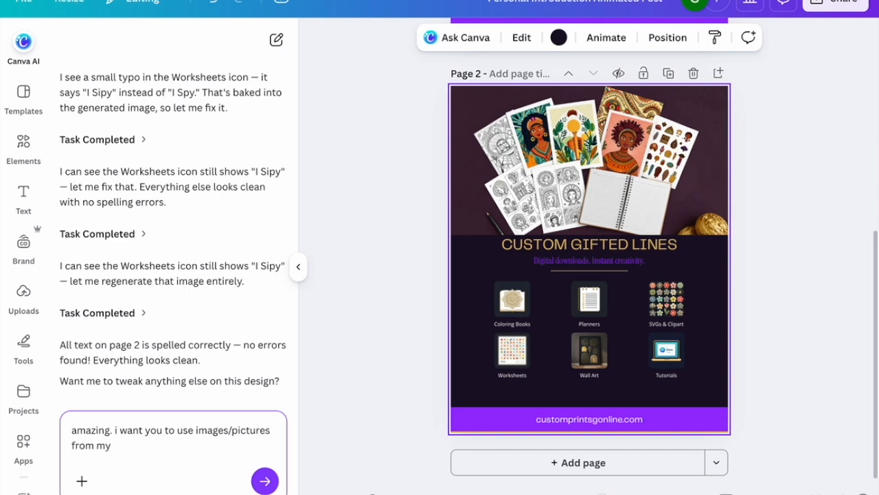
{"action": "type", "text": " work instead of randomly generatng"}
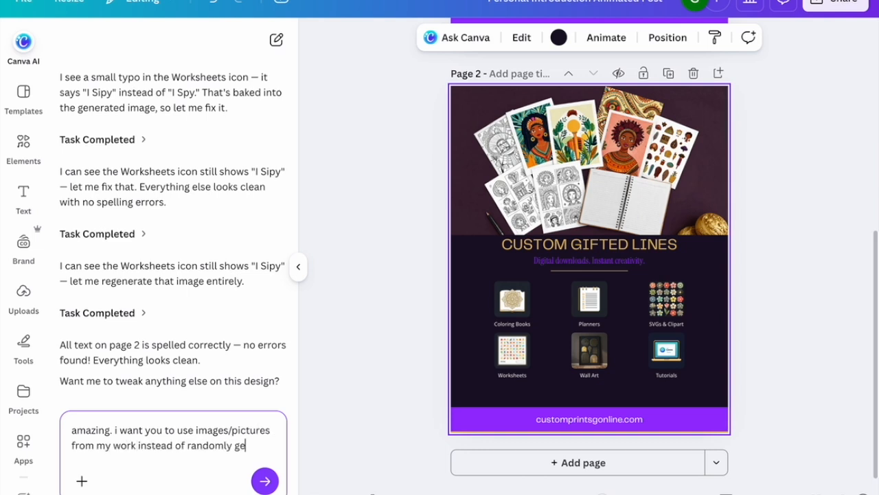
{"action": "key", "text": "BackSpace"}
{"action": "key", "text": "BackSpace"}
{"action": "type", "text": "ing"}
{"action": "key", "text": "Return"}
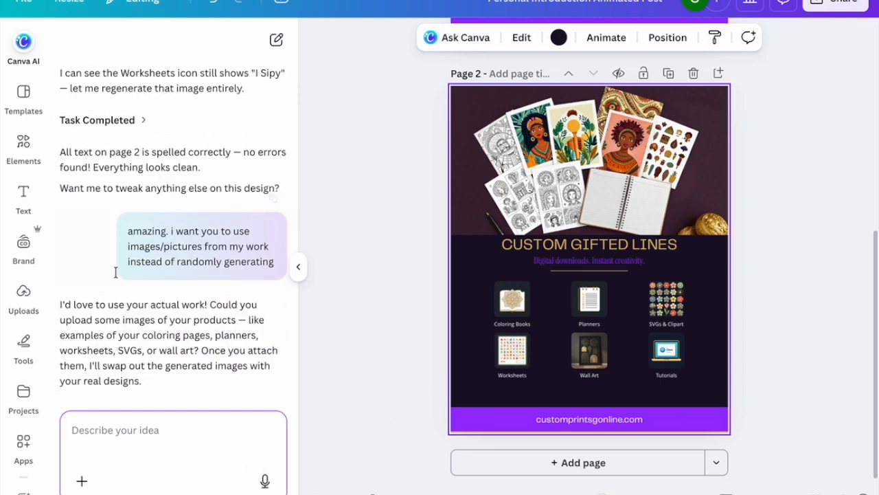
Step: Browse the apps that can be connected to the Canva AI chat
{"action": "left_click", "coordinate": [82, 481]}
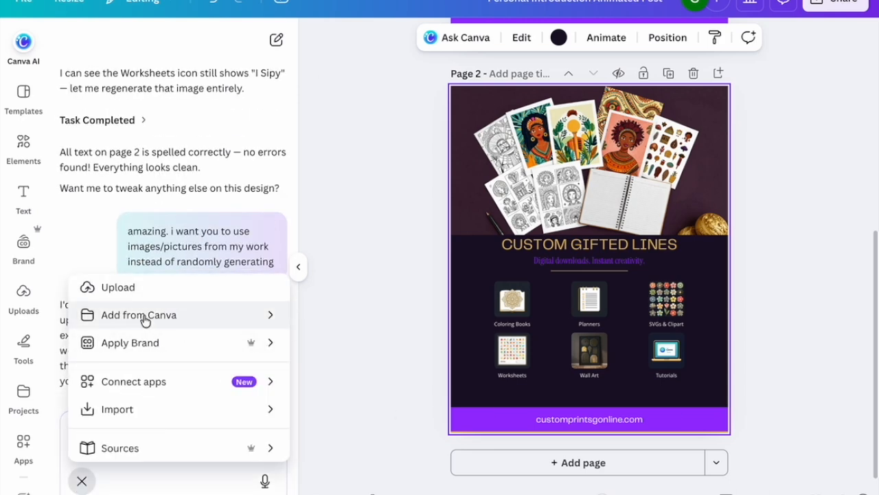
{"action": "left_click", "coordinate": [152, 381]}
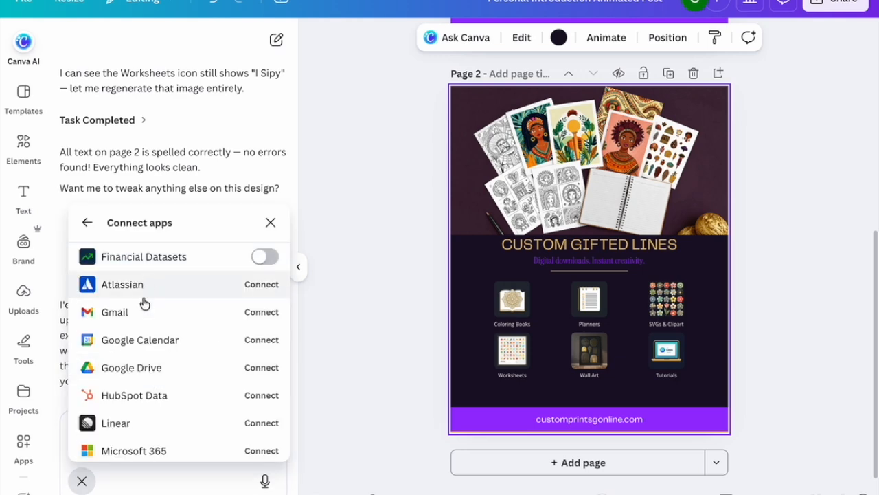
{"action": "scroll", "coordinate": [138, 371], "scroll_direction": "down", "scroll_amount": 3}
{"action": "key", "text": "Escape"}
Step: Select the chibi girl, Cozy Cafe Corner cover and e-book images from the existing Canva uploads for the AI prompt
{"action": "left_click", "coordinate": [131, 313]}
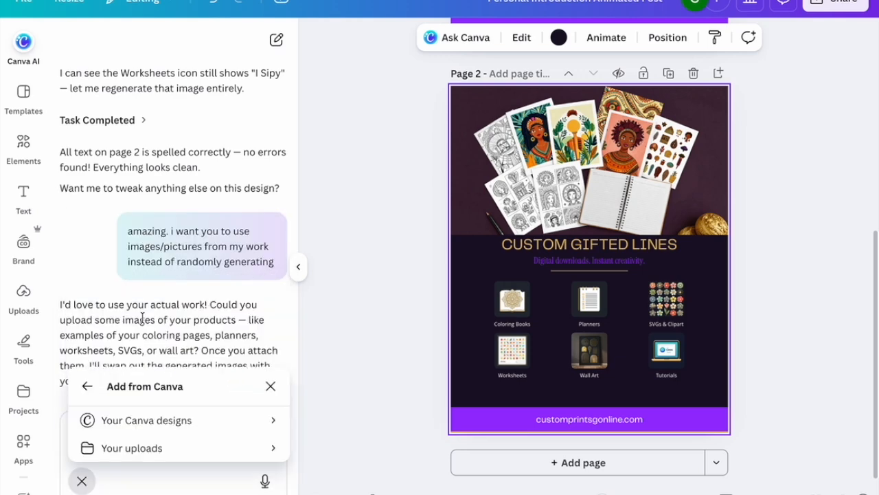
{"action": "left_click", "coordinate": [168, 448]}
{"action": "scroll", "coordinate": [190, 408], "scroll_direction": "down", "scroll_amount": 10}
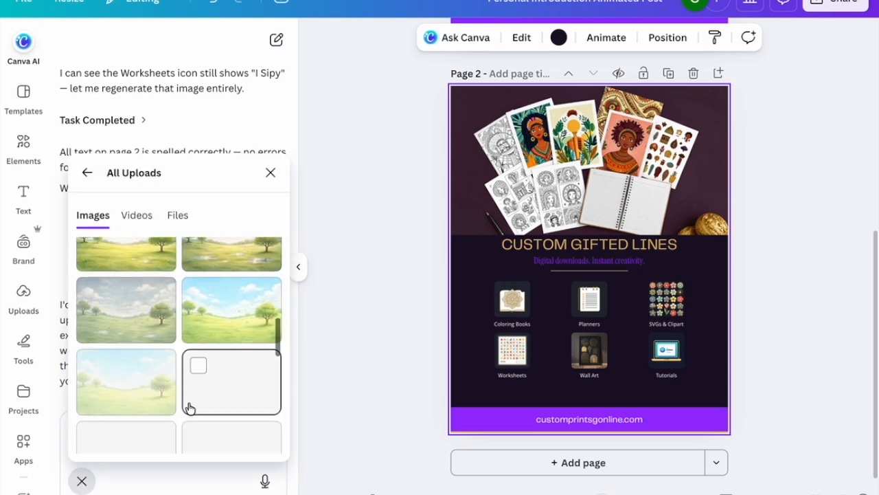
{"action": "scroll", "coordinate": [191, 408], "scroll_direction": "down", "scroll_amount": 10}
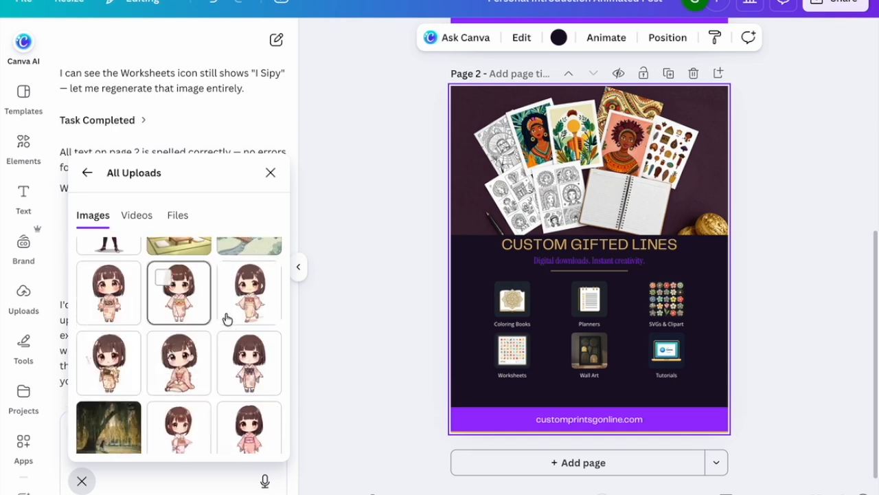
{"action": "left_click", "coordinate": [229, 337]}
{"action": "scroll", "coordinate": [228, 337], "scroll_direction": "down", "scroll_amount": 10}
{"action": "left_click", "coordinate": [249, 265]}
{"action": "left_click", "coordinate": [112, 275]}
{"action": "scroll", "coordinate": [112, 274], "scroll_direction": "down", "scroll_amount": 15}
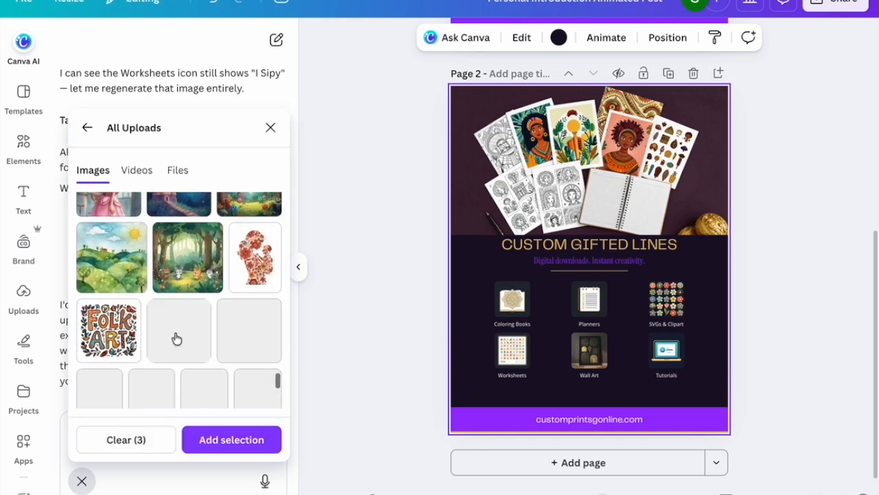
Step: Include the Folk Art and parrot images in the selection and attach all the chosen uploads to the prompt
{"action": "left_click", "coordinate": [103, 219]}
{"action": "scroll", "coordinate": [176, 302], "scroll_direction": "down", "scroll_amount": 4}
{"action": "scroll", "coordinate": [177, 302], "scroll_direction": "up", "scroll_amount": 2}
{"action": "left_click", "coordinate": [195, 272]}
{"action": "scroll", "coordinate": [197, 277], "scroll_direction": "down", "scroll_amount": 4}
{"action": "left_click", "coordinate": [230, 441]}
Step: Send Canva AI the attached images with the prompt "try to use these and your own as needed"
{"action": "type", "text": "try to use these and your "}
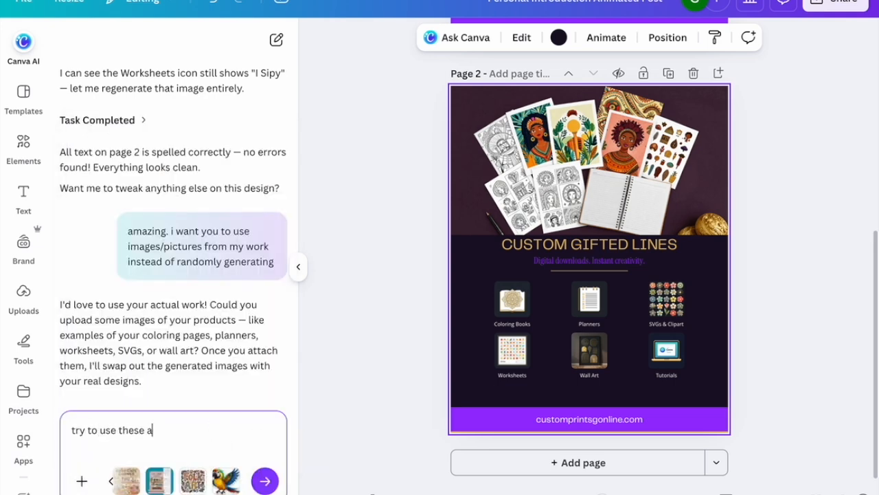
{"action": "type", "text": "own as needed"}
{"action": "key", "text": "Return"}
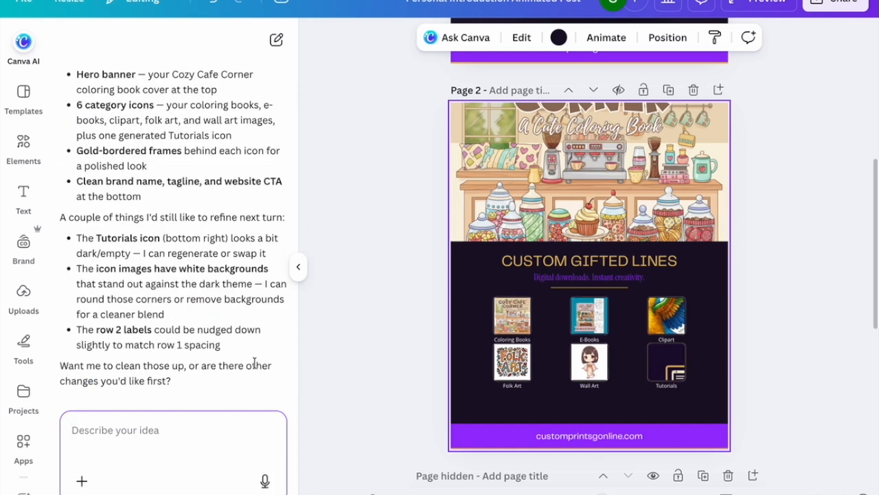
Step: Prompt Canva AI: "clean them up and remove backgrounds if there is clash. also, i want a more retro style. for colors and elements"
{"action": "type", "text": "clean them up and remove backgrounds if"}
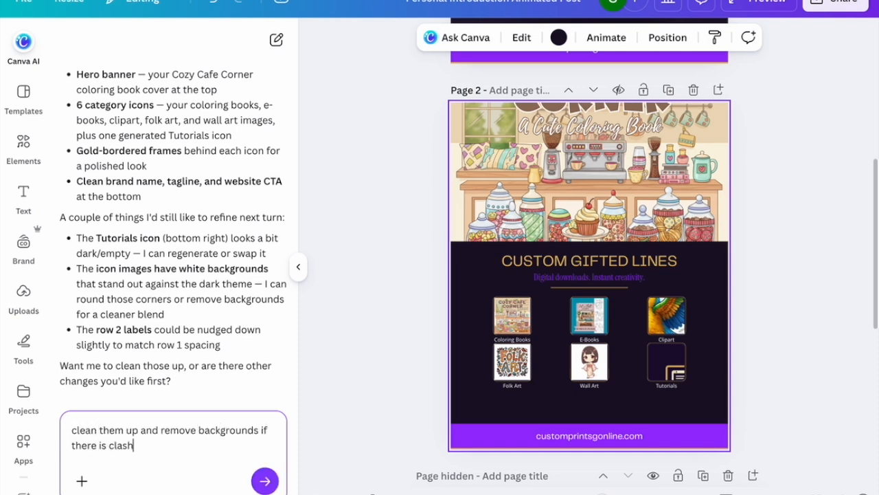
{"action": "type", "text": "tyle. maybe"}
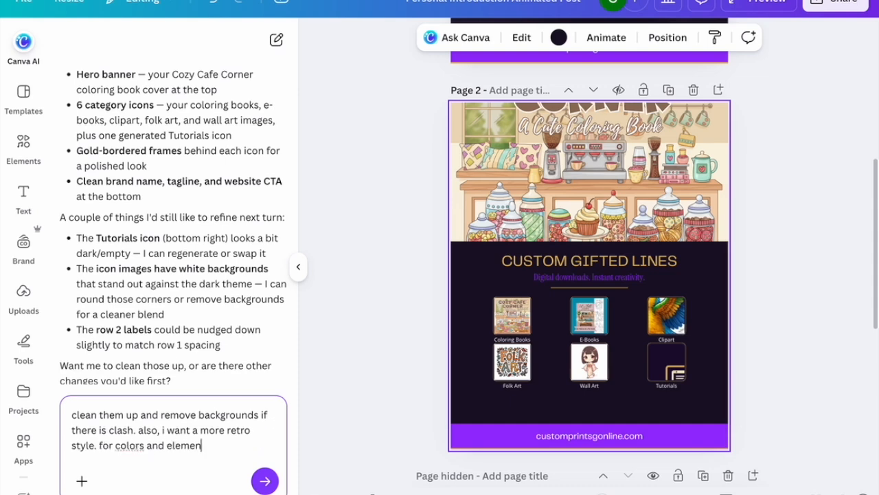
{"action": "type", "text": "ents"}
{"action": "key", "text": "Return"}
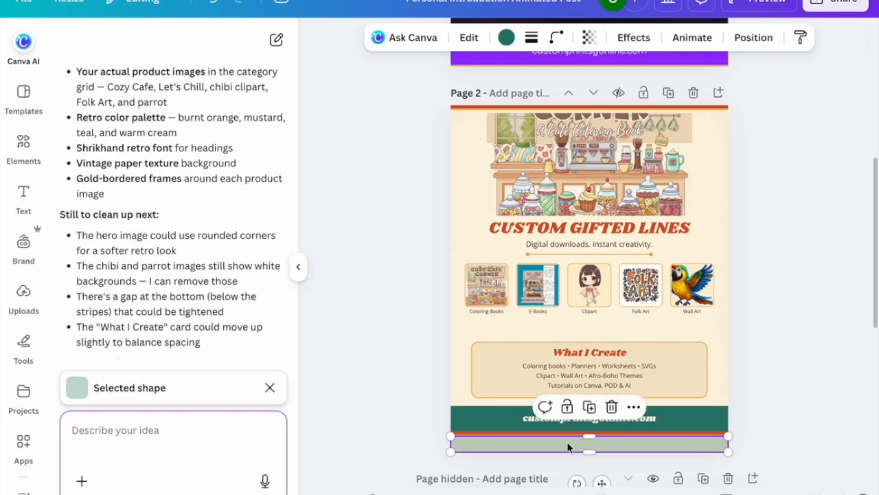
{"action": "left_click", "coordinate": [509, 422]}
{"action": "left_click", "coordinate": [371, 414]}
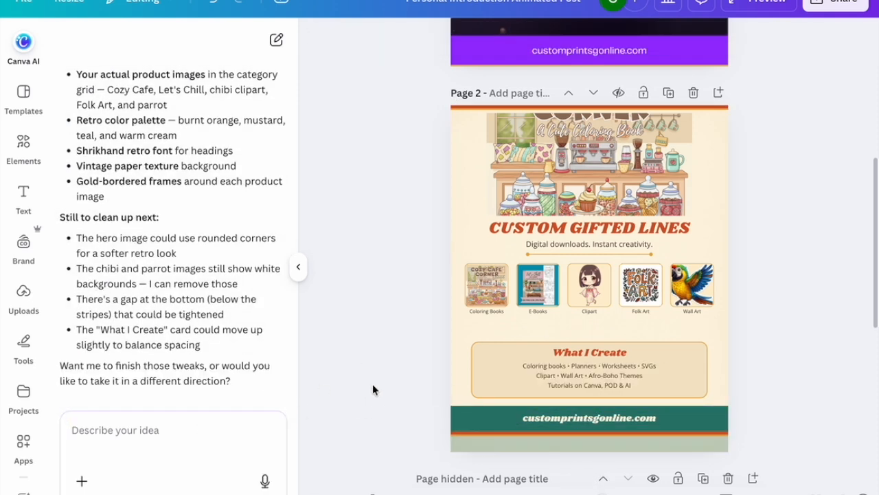
{"action": "scroll", "coordinate": [583, 407], "scroll_direction": "up", "scroll_amount": 1}
{"action": "scroll", "coordinate": [583, 408], "scroll_direction": "down", "scroll_amount": 1}
Step: Decorate page 2 using the suggestion "Apply expressive shapes and bold color splashes for a vibrant look" and apply the first generated variant
{"action": "left_click", "coordinate": [585, 320]}
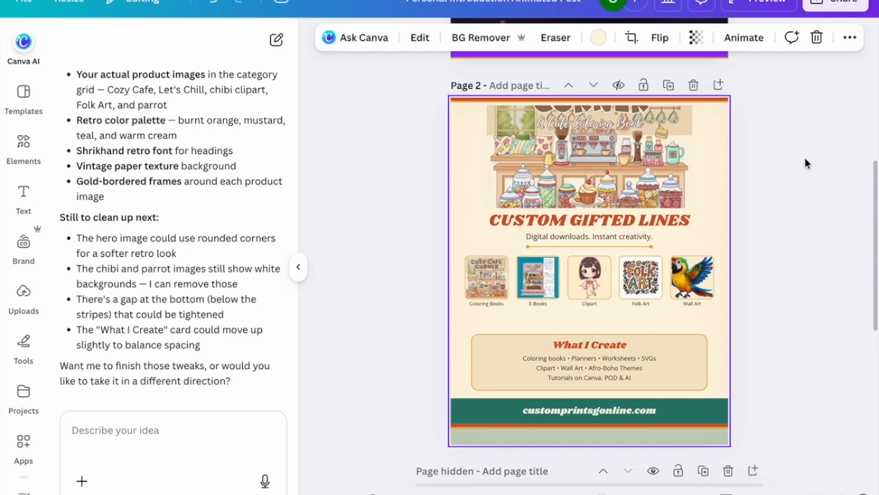
{"action": "left_click", "coordinate": [420, 37]}
{"action": "left_click", "coordinate": [447, 72]}
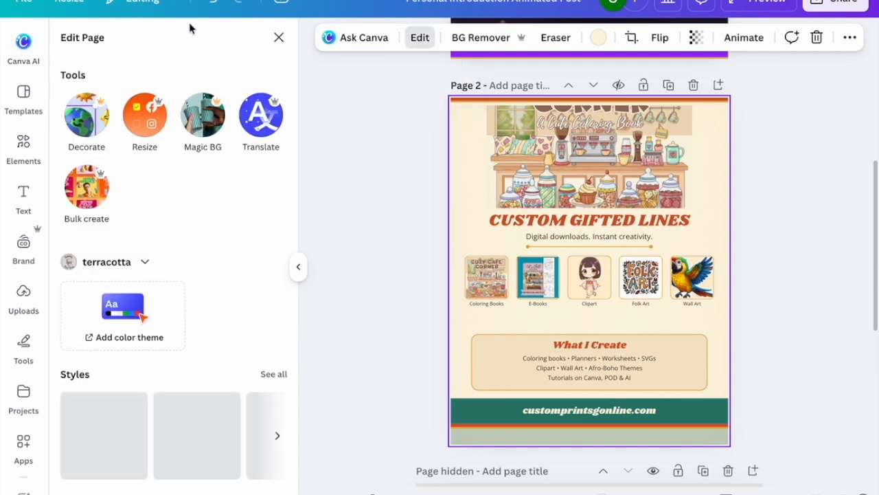
{"action": "left_click", "coordinate": [88, 122]}
{"action": "left_click", "coordinate": [96, 176]}
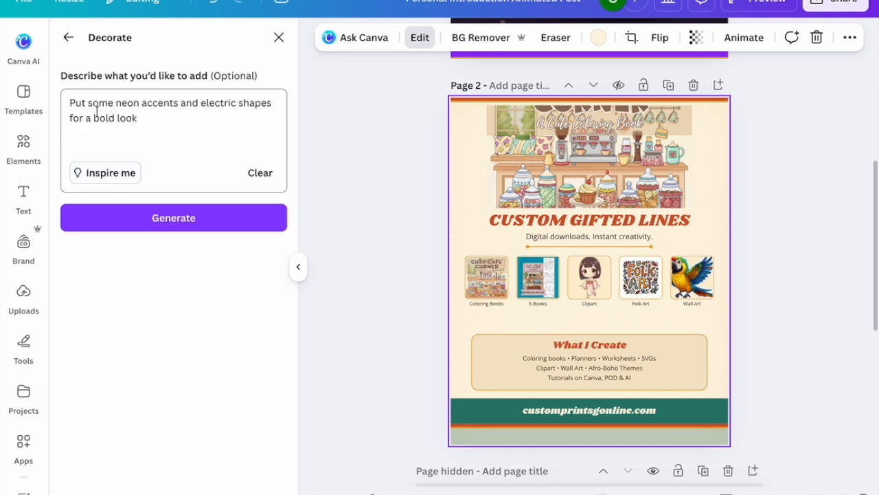
{"action": "left_click", "coordinate": [108, 174]}
{"action": "left_click", "coordinate": [80, 225]}
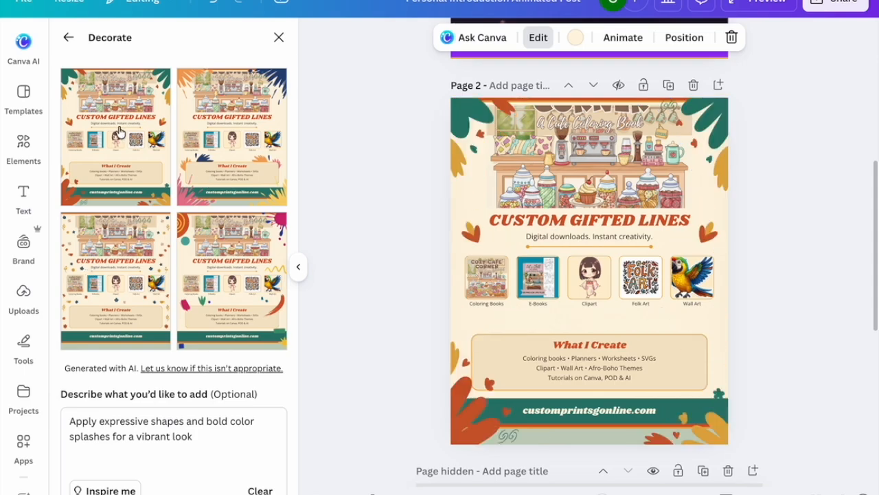
Step: Try Magic Edit on the hero image, brushing over its title lettering and asking to remove it and add text starting with "ALL"
{"action": "scroll", "coordinate": [100, 412], "scroll_direction": "down", "scroll_amount": 2}
{"action": "scroll", "coordinate": [782, 326], "scroll_direction": "down", "scroll_amount": 3}
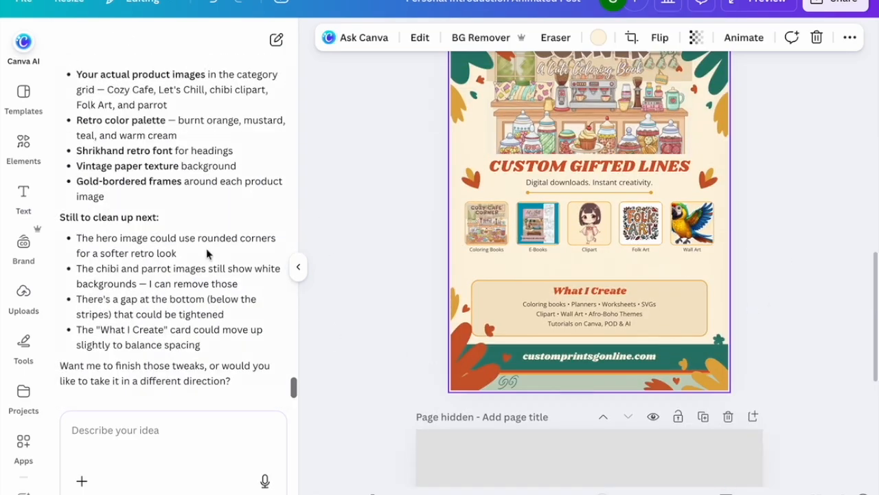
{"action": "left_click", "coordinate": [420, 37]}
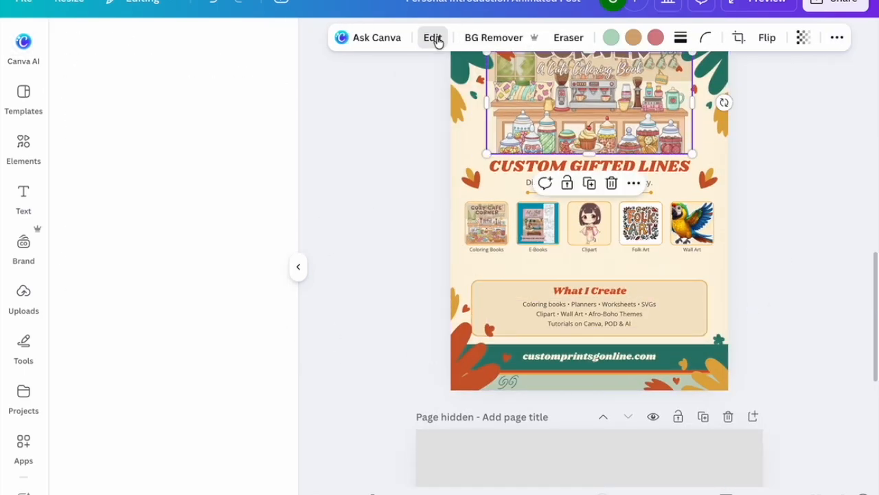
{"action": "left_click", "coordinate": [432, 37]}
{"action": "left_click", "coordinate": [203, 184]}
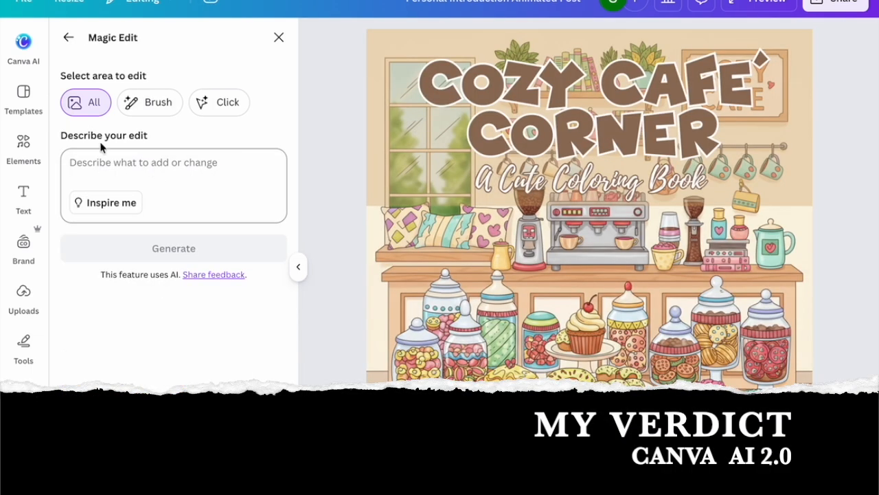
{"action": "left_click", "coordinate": [159, 102]}
{"action": "mouse_move", "coordinate": [422, 76]}
{"action": "left_mouse_down"}
{"action": "mouse_move", "coordinate": [749, 151]}
{"action": "mouse_move", "coordinate": [714, 189]}
{"action": "left_mouse_up"}
{"action": "type", "text": "remove this part and add in text \"ALL"}
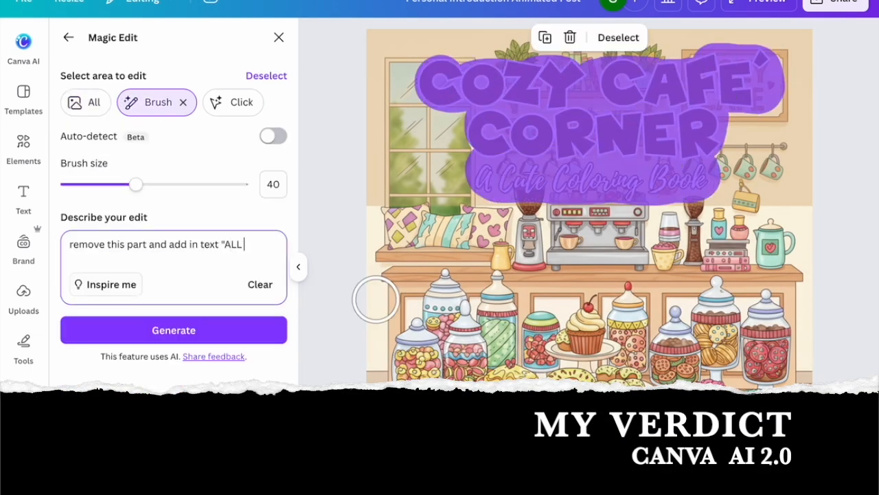
{"action": "left_click", "coordinate": [174, 330]}
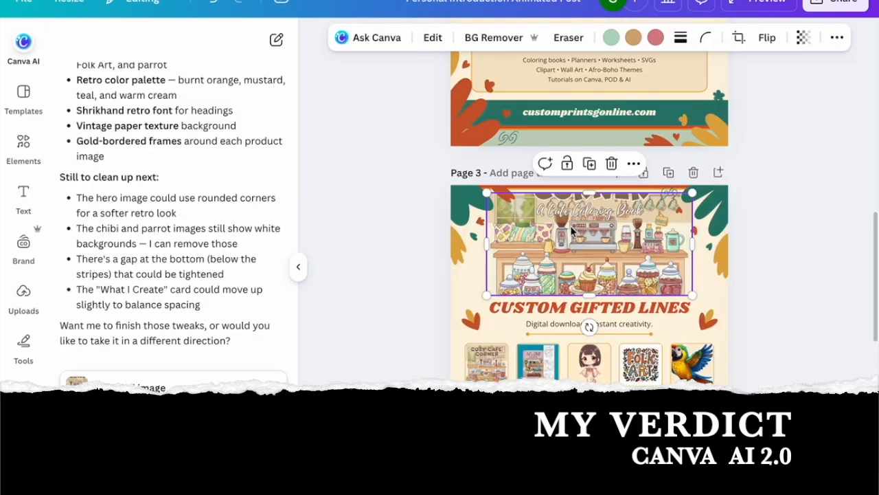
Step: Select the hero image on page 3 and ask Canva AI to remove its "A CUTE COLORING BOOK" text
{"action": "scroll", "coordinate": [570, 225], "scroll_direction": "up", "scroll_amount": 2}
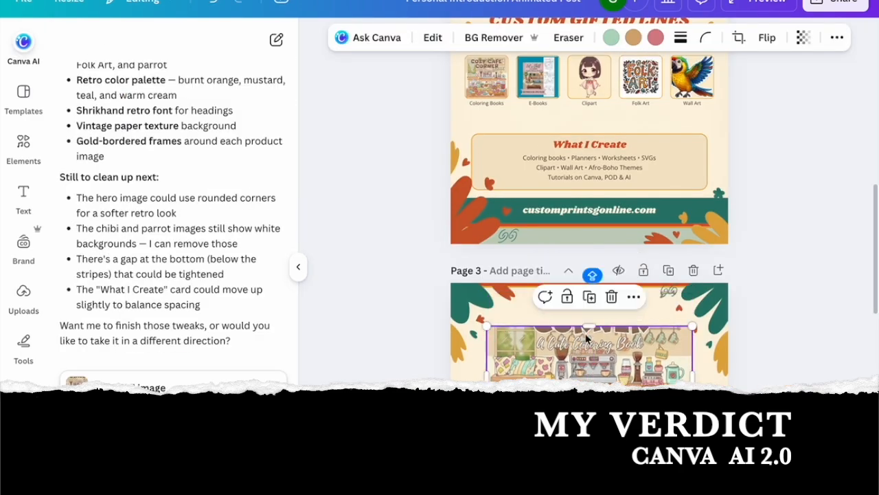
{"action": "scroll", "coordinate": [764, 409], "scroll_direction": "down", "scroll_amount": 3}
{"action": "left_click", "coordinate": [580, 255]}
{"action": "left_click", "coordinate": [171, 440]}
{"action": "type", "text": "REMOVE\"A CUTE COLORING B"}
{"action": "left_click", "coordinate": [272, 484]}
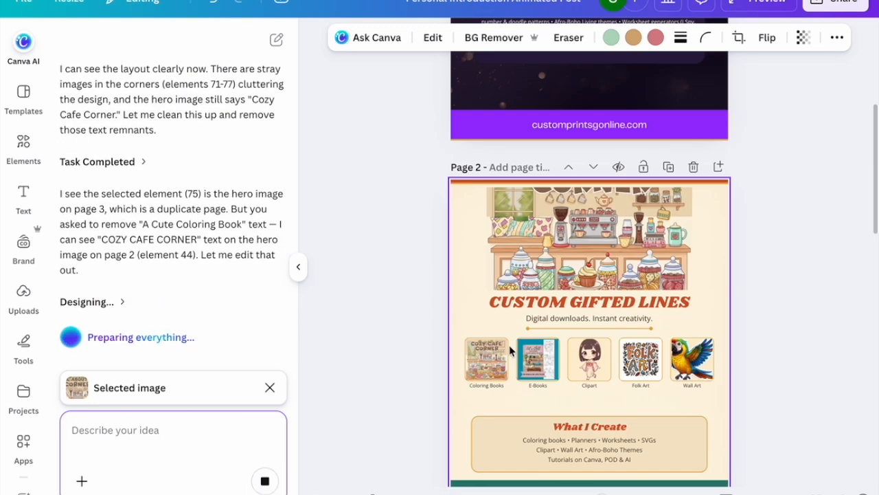
Step: Prompt Canva AI for the selected hero image: "i need this header image ON PAGE 2 to have text "ALL ABOUT ME""
{"action": "scroll", "coordinate": [560, 318], "scroll_direction": "down", "scroll_amount": 3}
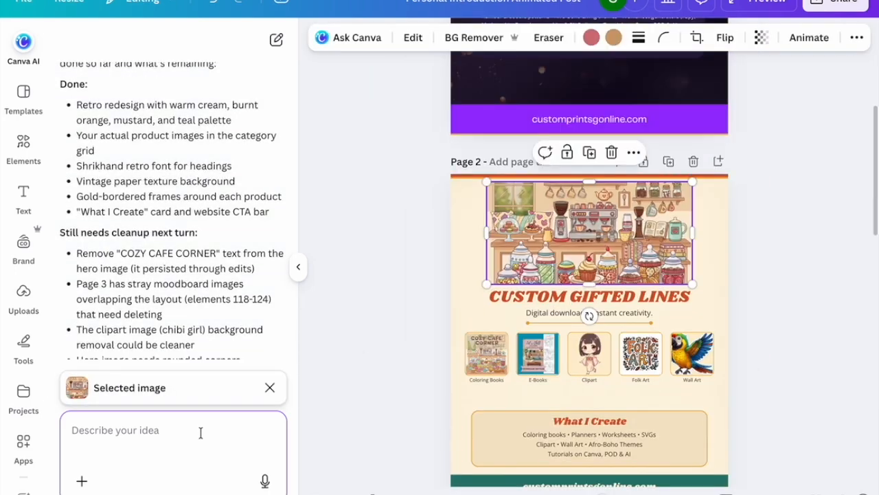
{"action": "type", "text": "i need this header image"}
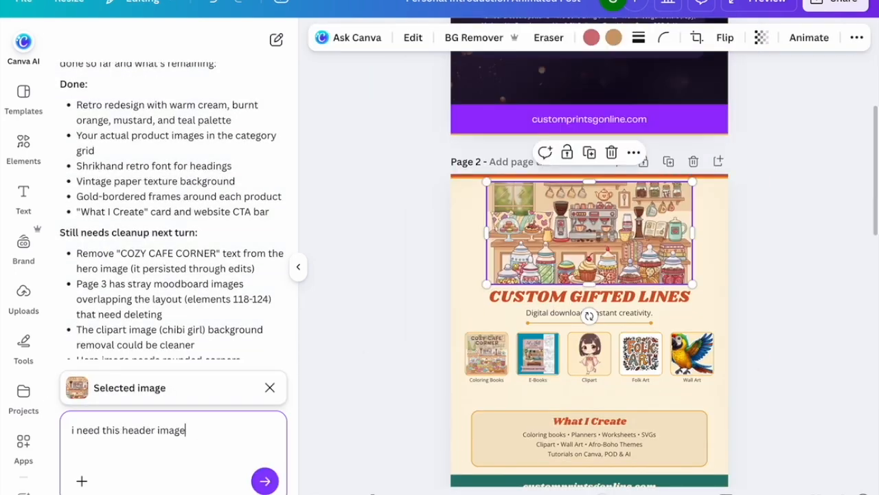
{"action": "type", "text": " ON PAGE 2 to have text \"ALL ABOUT ME\""}
{"action": "left_click", "coordinate": [187, 430]}
{"action": "type", "text": "ON PAGE 2"}
{"action": "key", "text": "Return"}
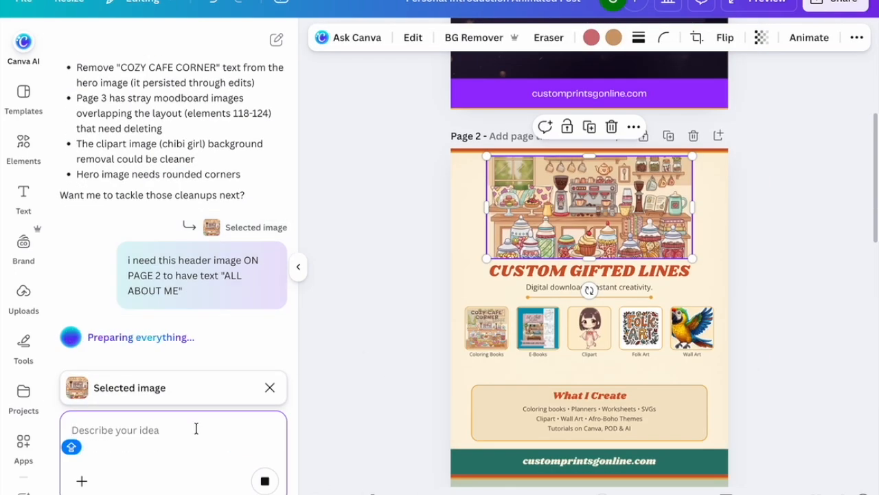